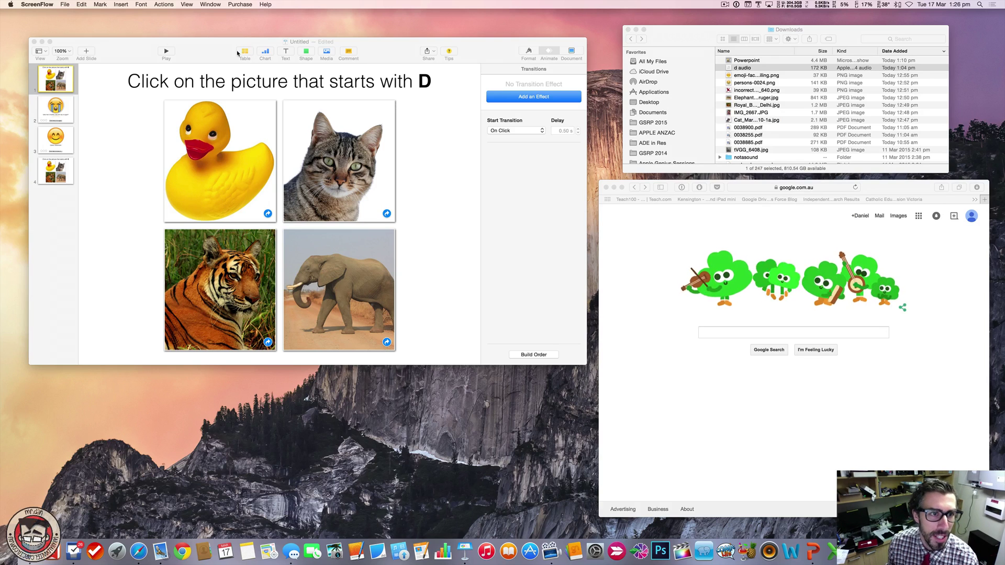
- Play the quiz and try the cat, tiger and elephant as wrong answers, retrying each time
left_click(166, 53)
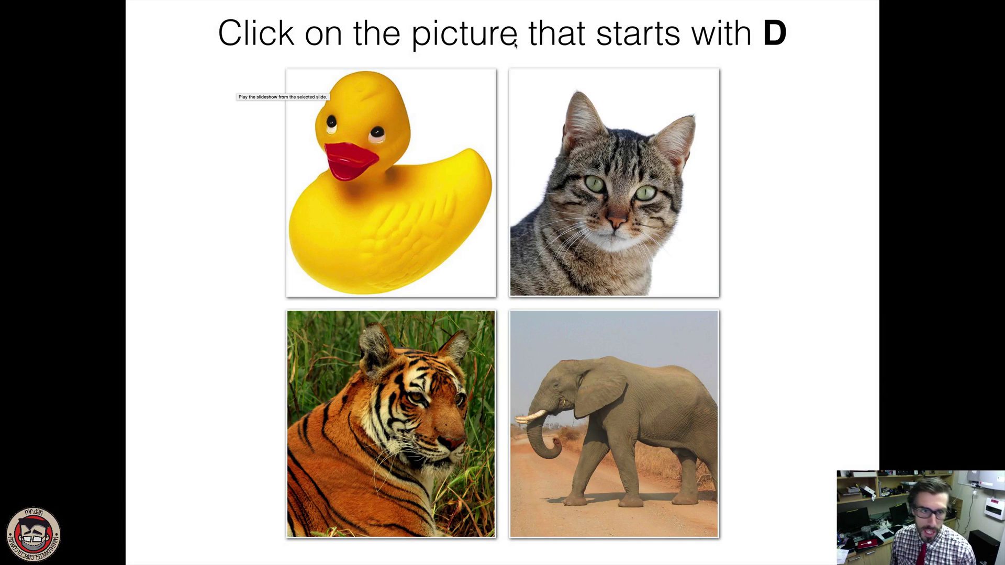
left_click(609, 183)
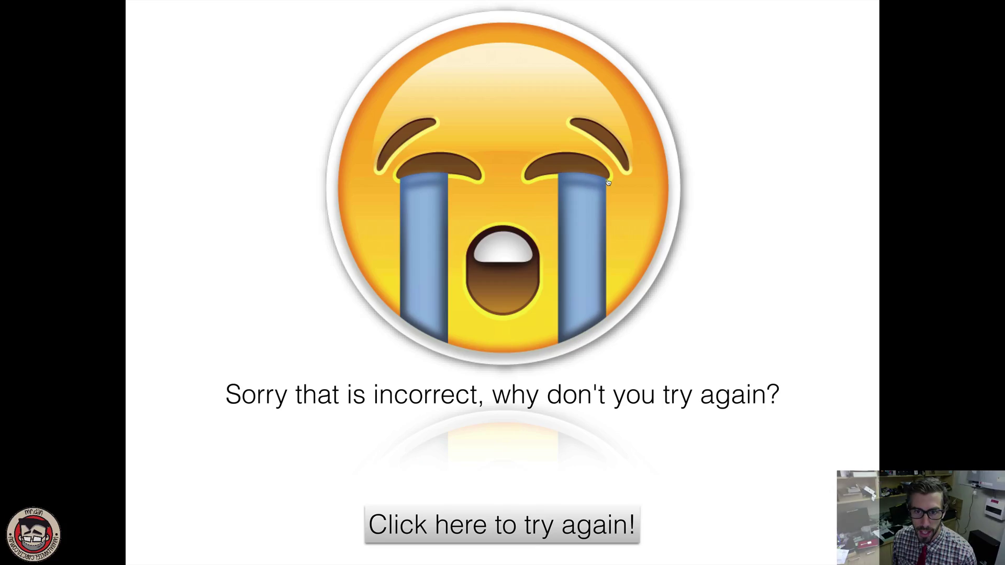
left_click(542, 522)
left_click(421, 367)
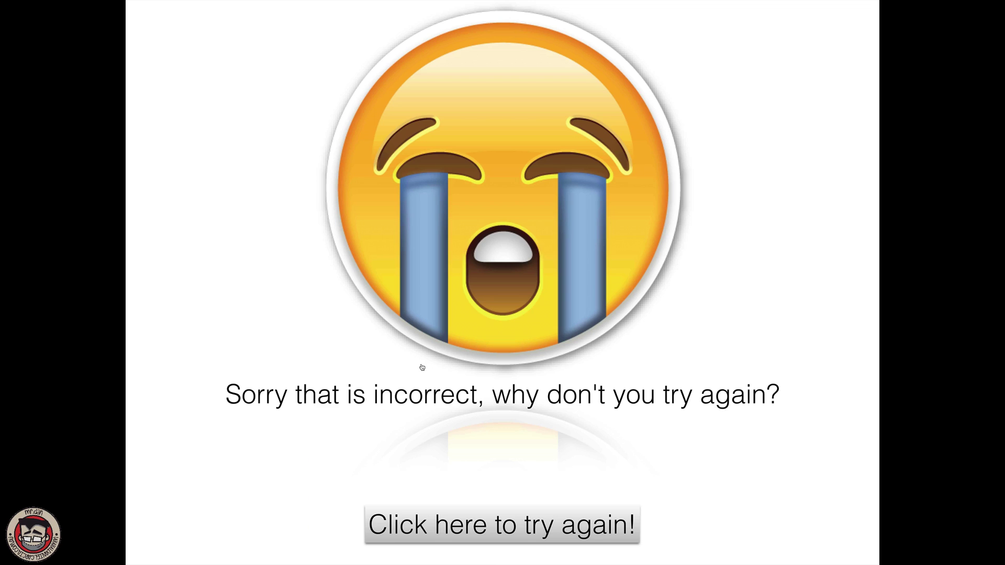
left_click(508, 522)
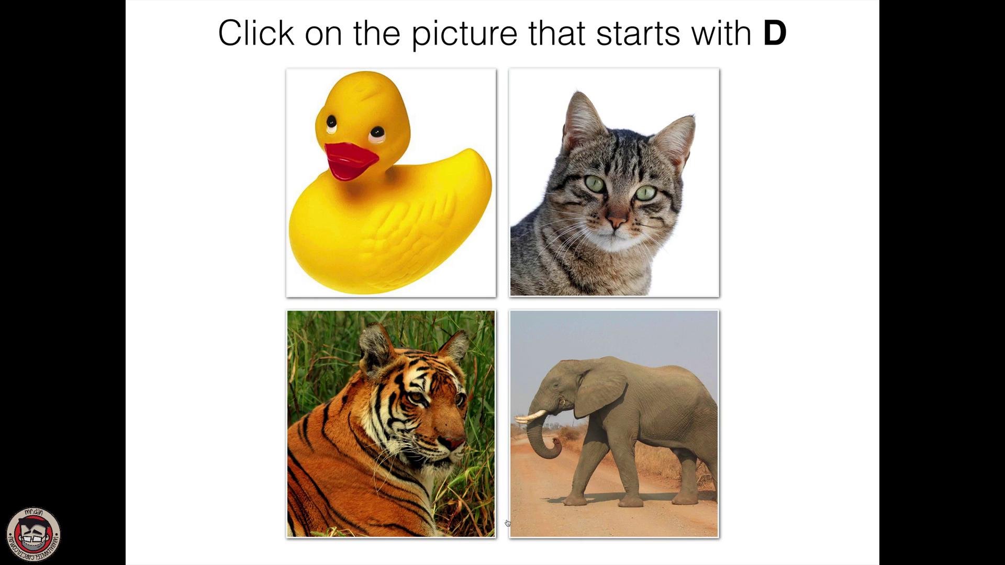
left_click(608, 397)
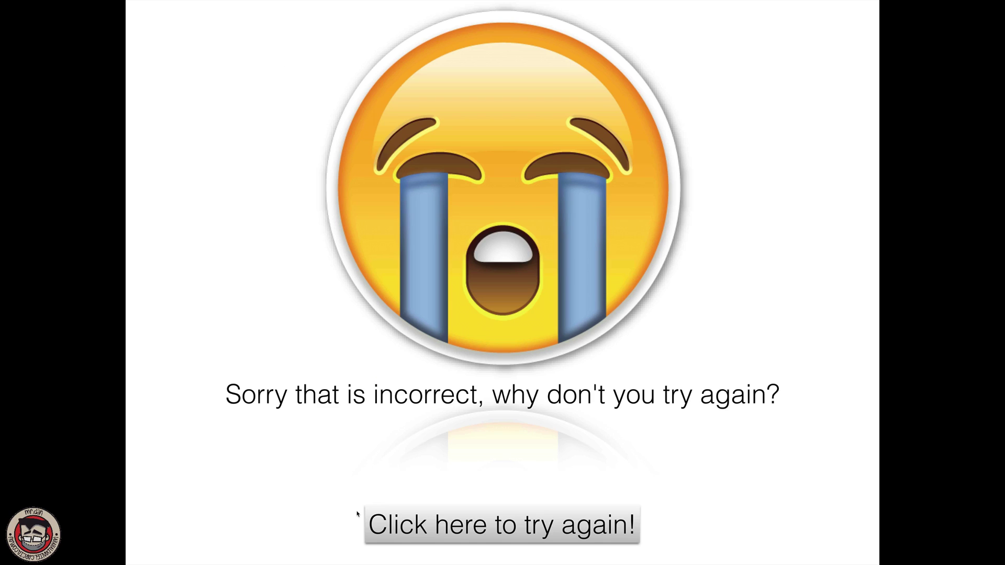
left_click(449, 529)
- Pick the duck as the correct answer, move on to the E question, then exit the slideshow
left_click(427, 171)
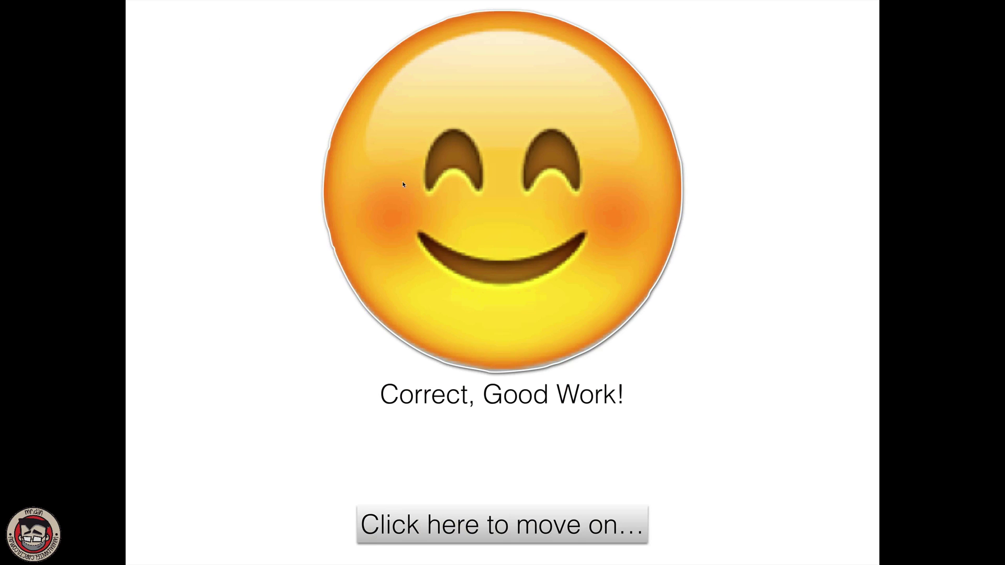
left_click(483, 524)
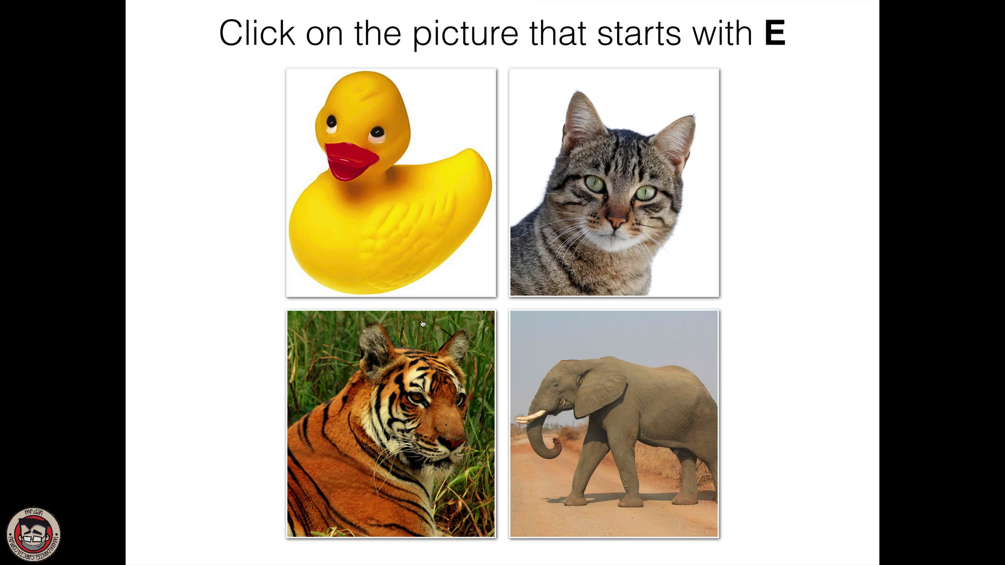
key("Escape")
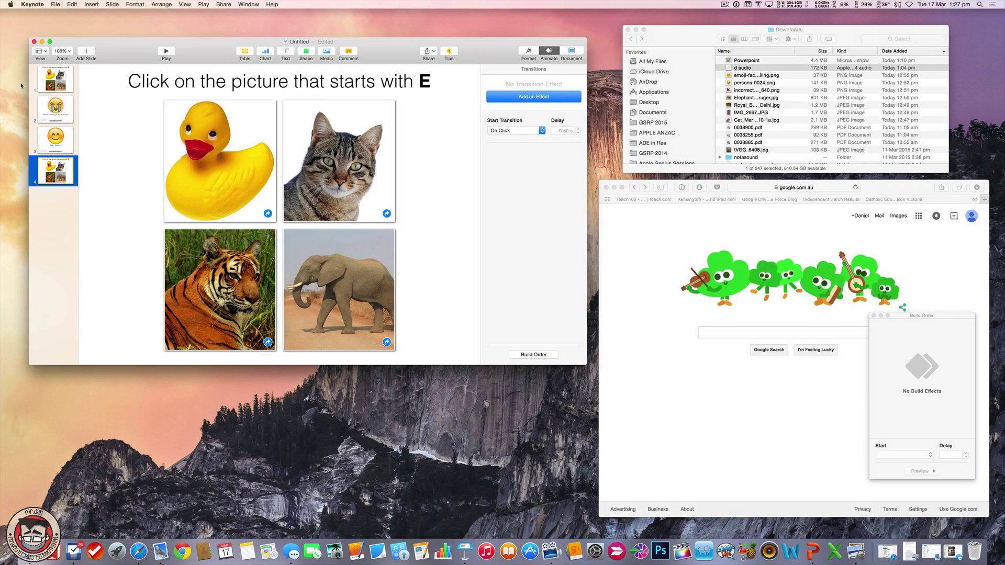
- Select the slide 1 thumbnail to show the 'starts with D' question slide
left_click(50, 83)
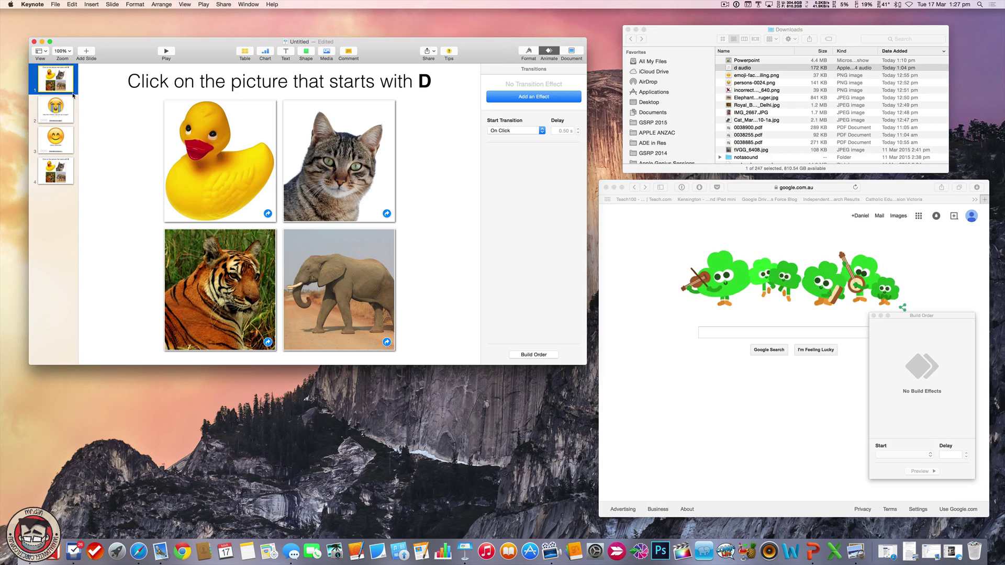
- Create a new White-theme presentation and delete its title and subtitle placeholders
left_click(55, 5)
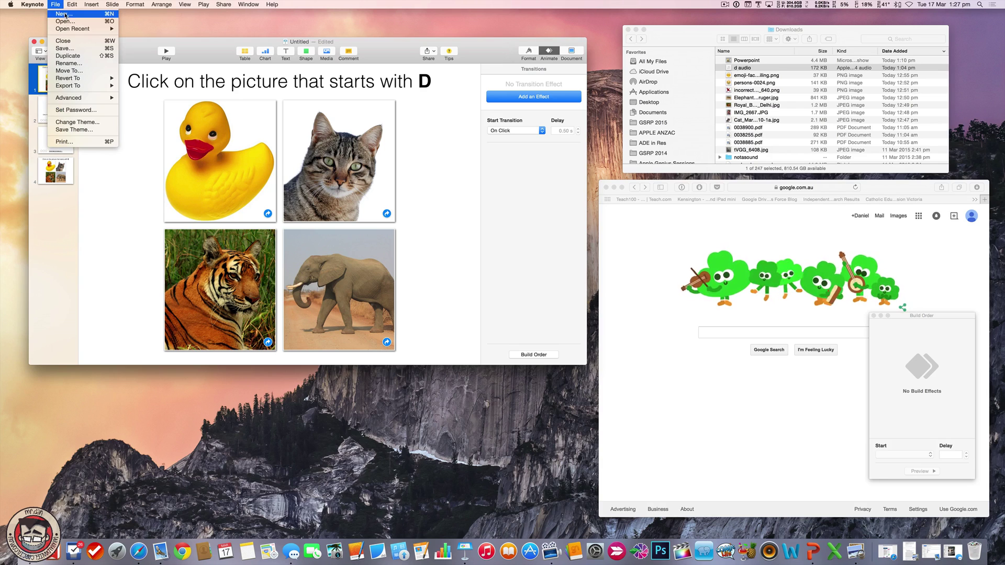
left_click(61, 16)
double_click(481, 222)
left_click(564, 276)
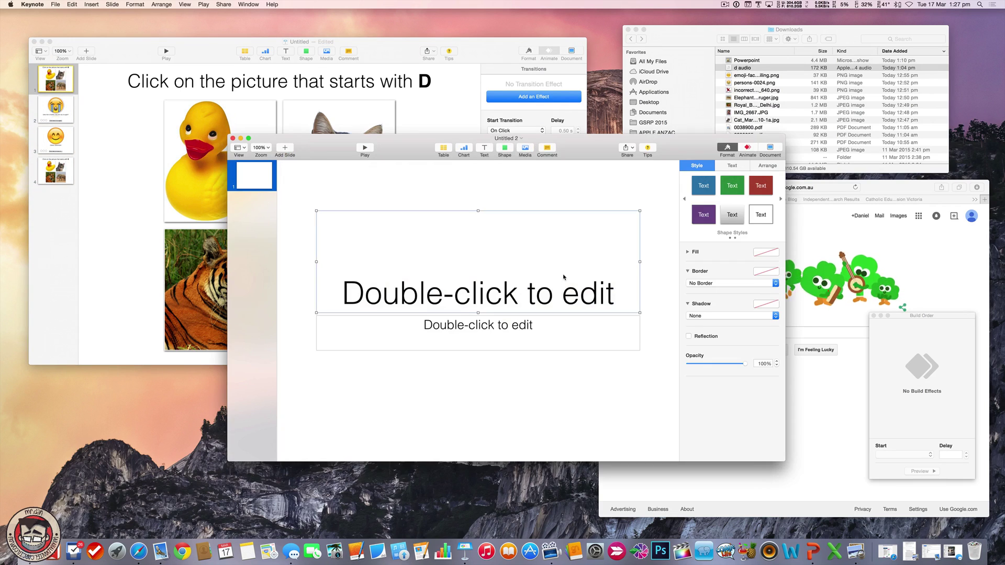
key("BackSpace")
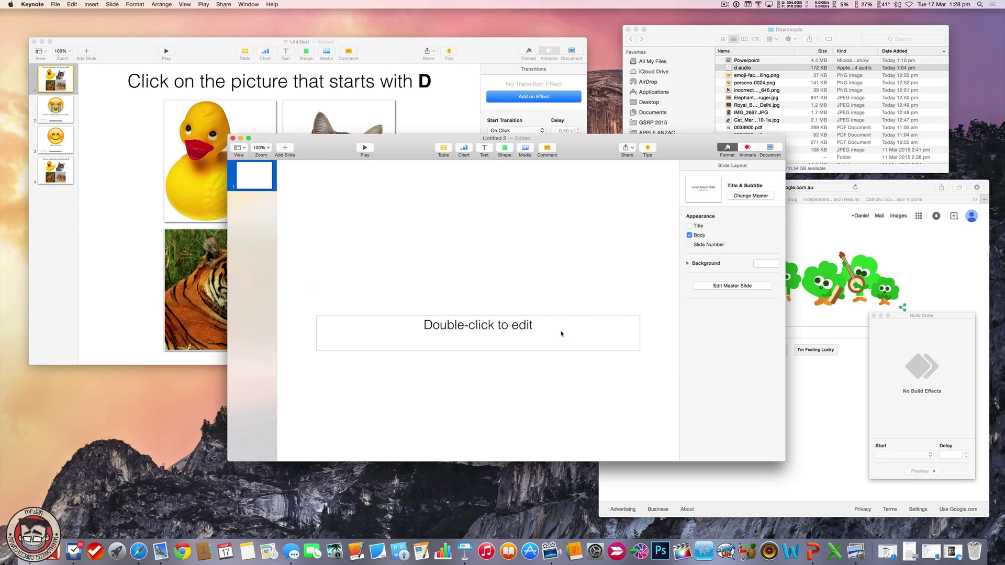
left_click(560, 333)
key("BackSpace")
- Add a text box reading 'Click on the picture that starts with D' with D in bold
left_click(484, 149)
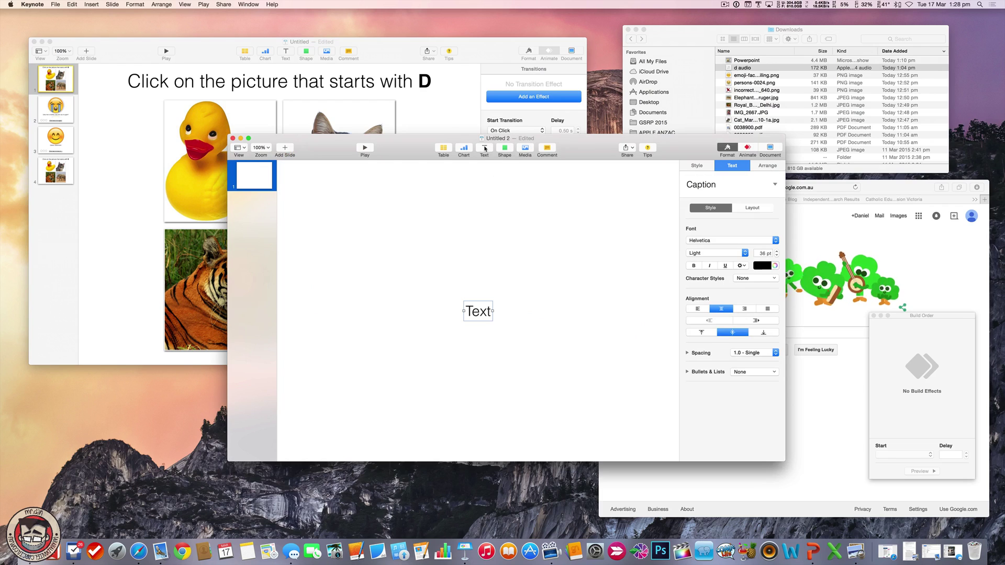
double_click(479, 311)
key("BackSpace")
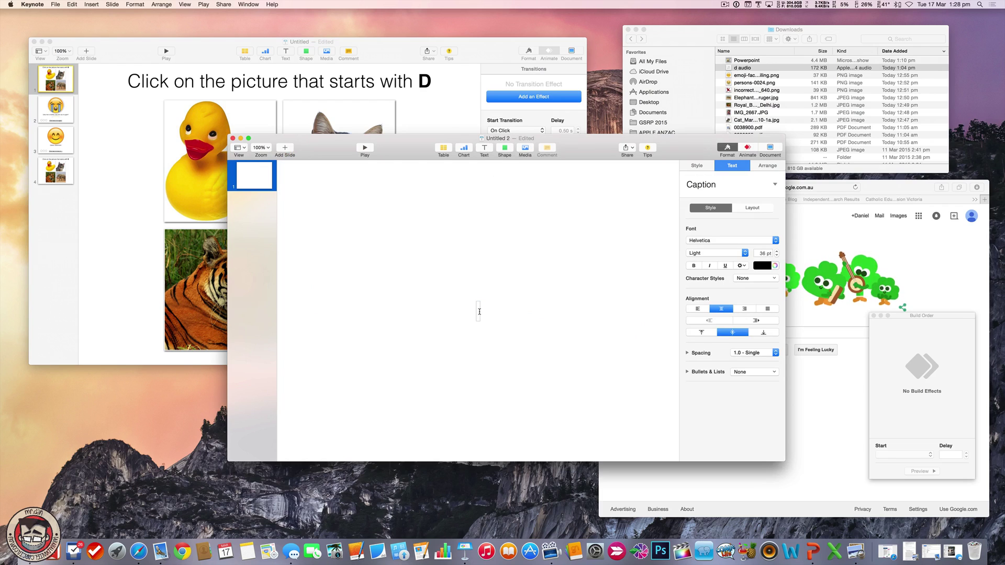
type("Clicko")
key("BackSpace")
type("on the")
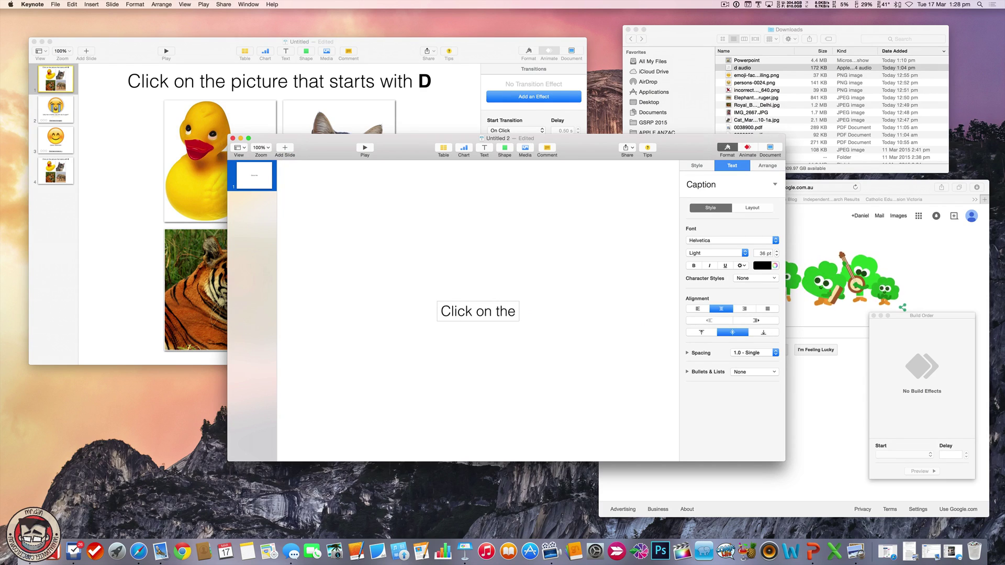
type(" picture")
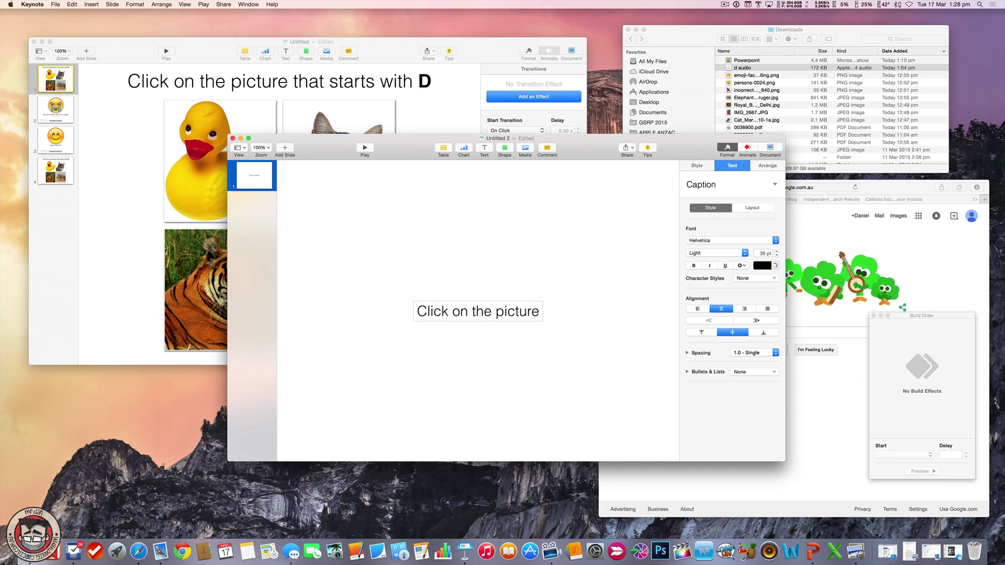
type(" that sta")
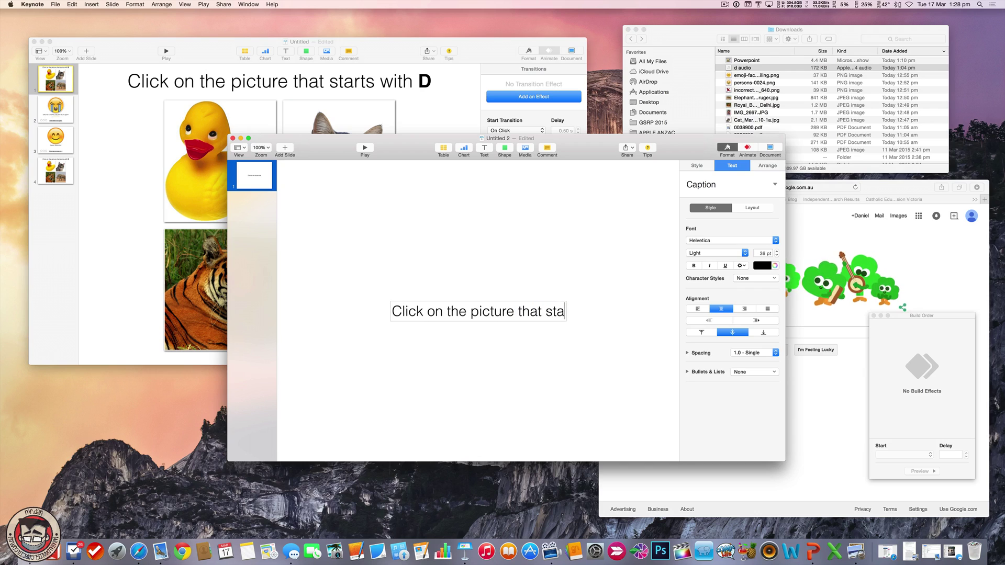
type("rts with ")
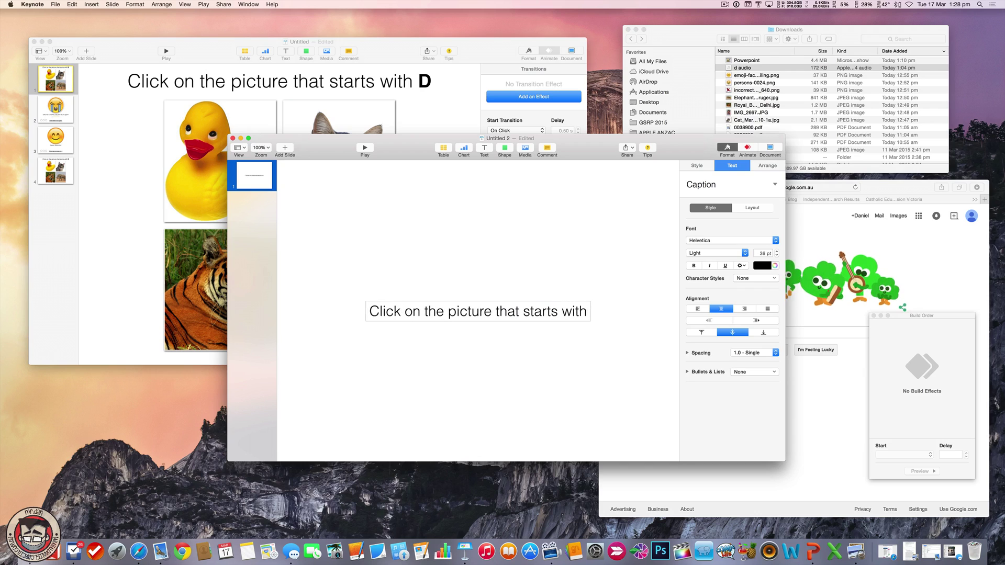
type("D")
key("shift+Left")
key("super+b")
- Enlarge the caption's font and move it near the top of the slide
left_click(523, 377)
left_click(519, 313)
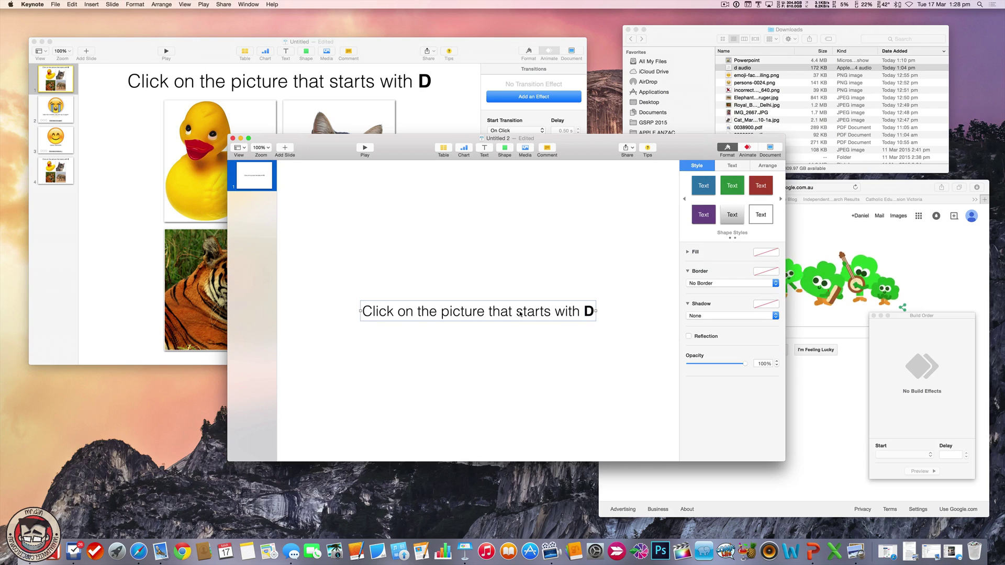
key("super+plus")
key("super+plus")
key("super+plus")
key("super+plus")
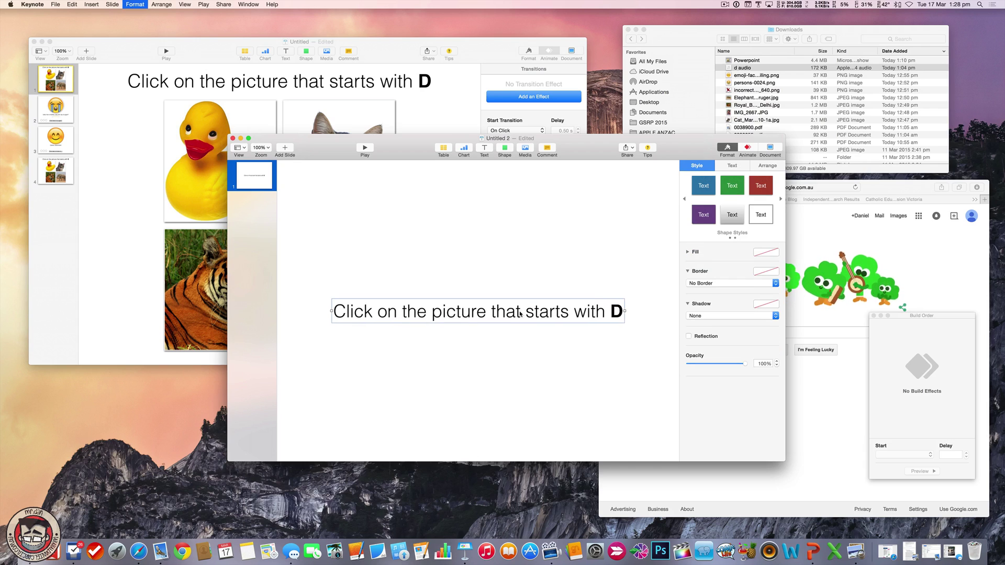
left_click_drag(520, 314, 505, 183)
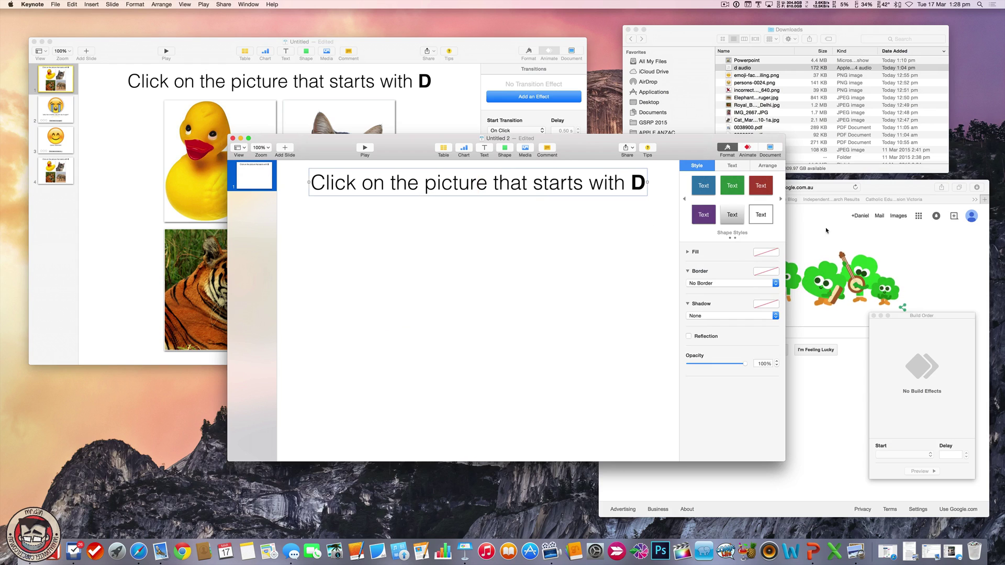
left_click_drag(685, 152, 494, 158)
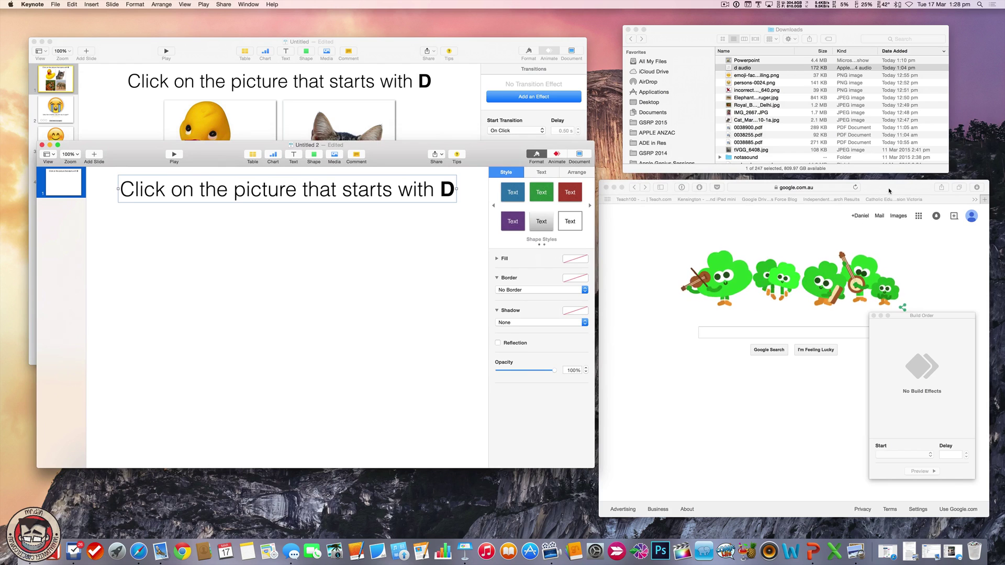
- Search Google Images for 'duck', filtered to images labeled for reuse
left_click_drag(878, 187, 805, 121)
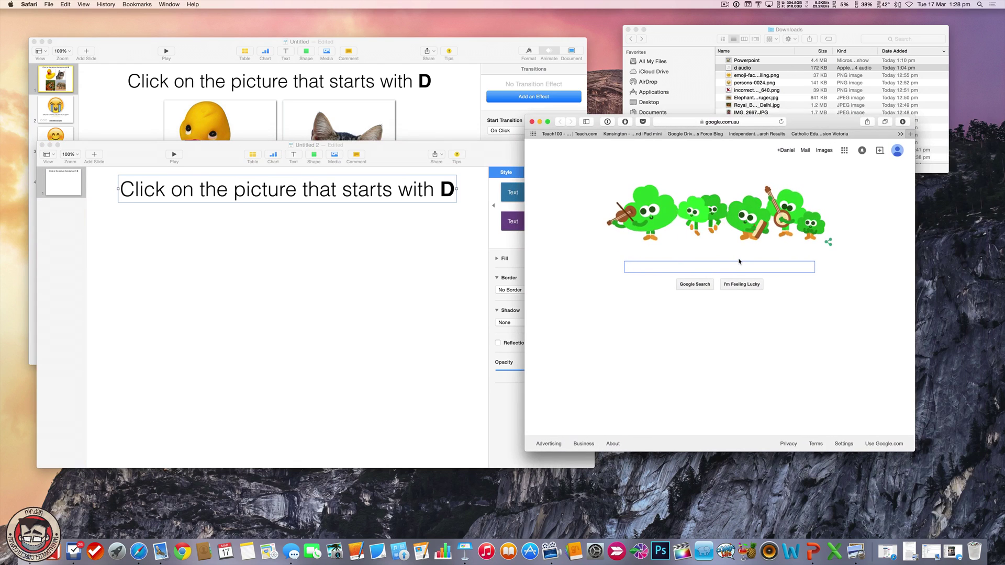
type("duck")
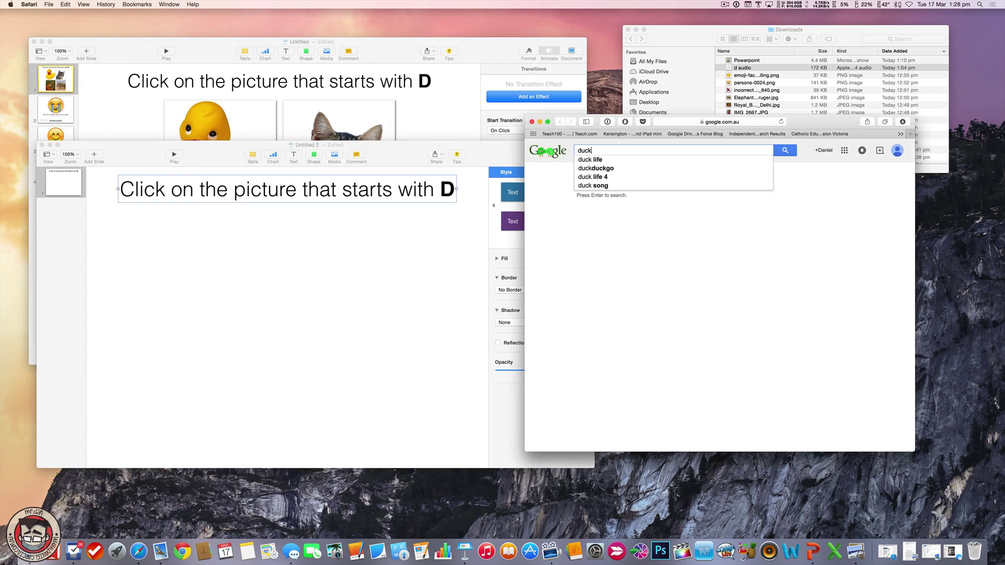
key("Return")
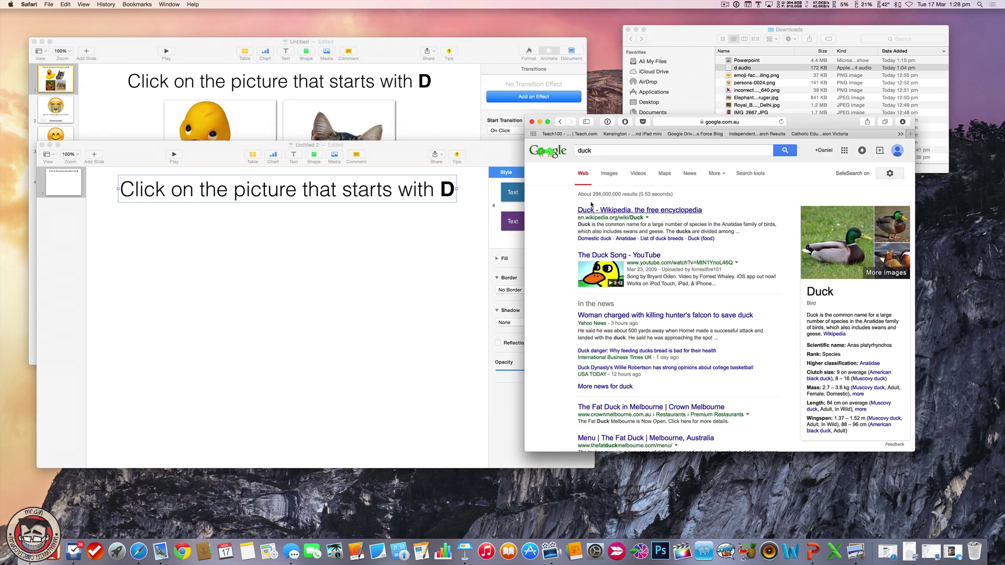
left_click(610, 175)
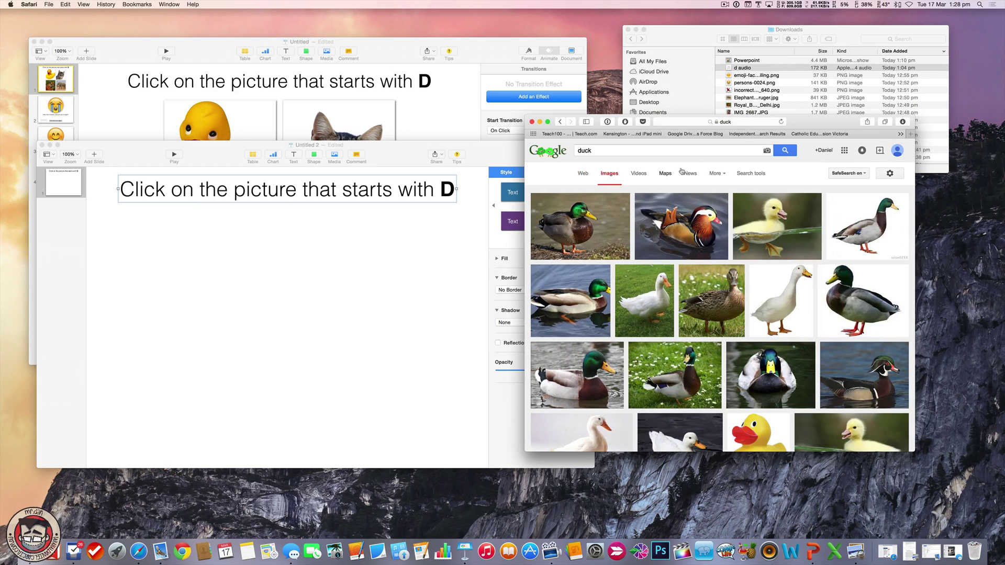
left_click(752, 174)
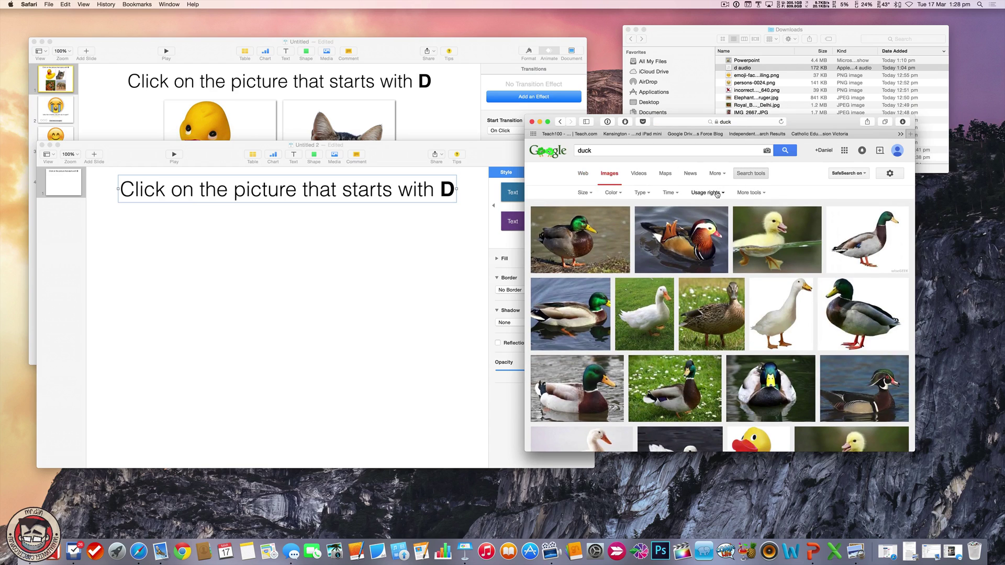
left_click(712, 195)
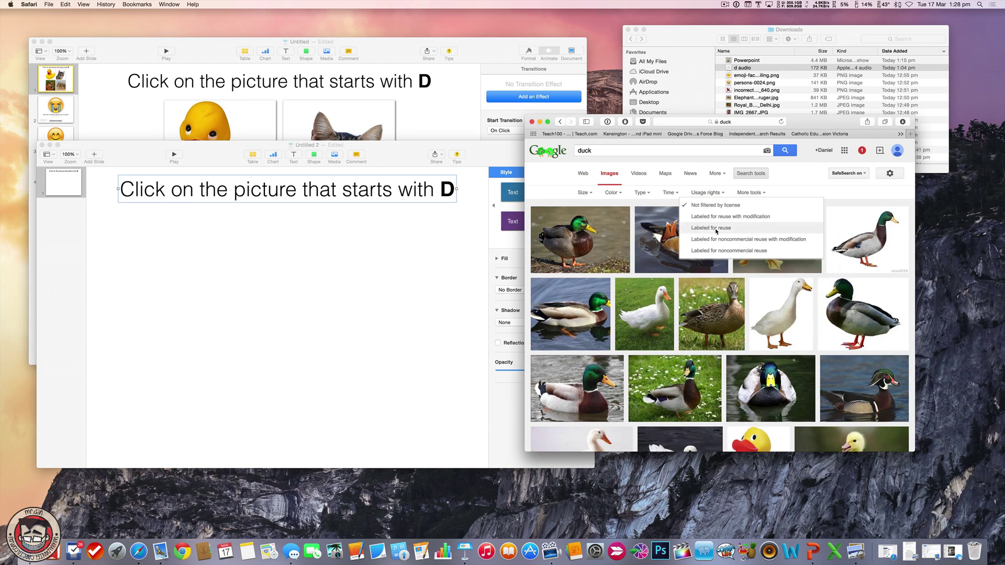
left_click(716, 229)
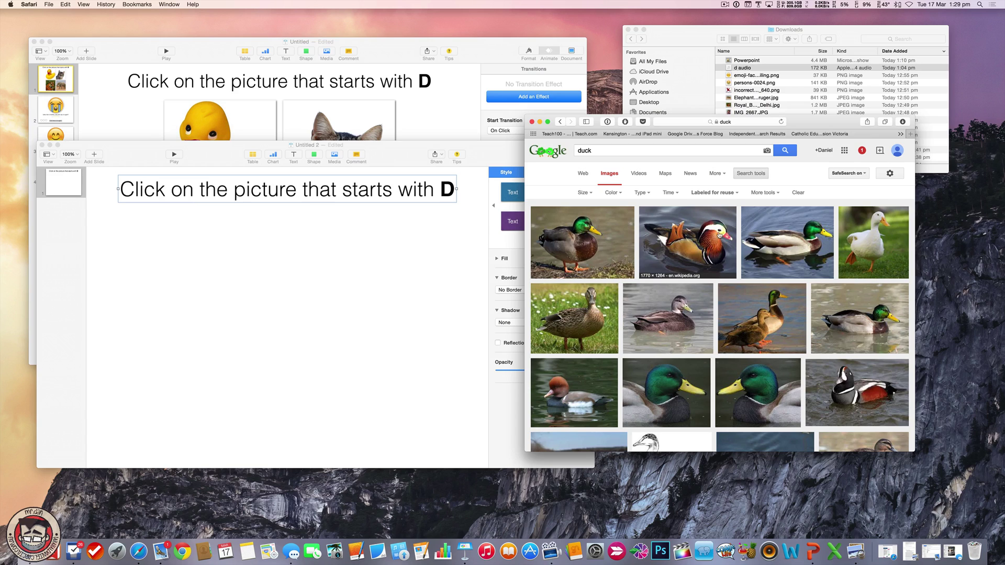
- Download the first mallard duck photo from its larger preview
left_click(592, 247)
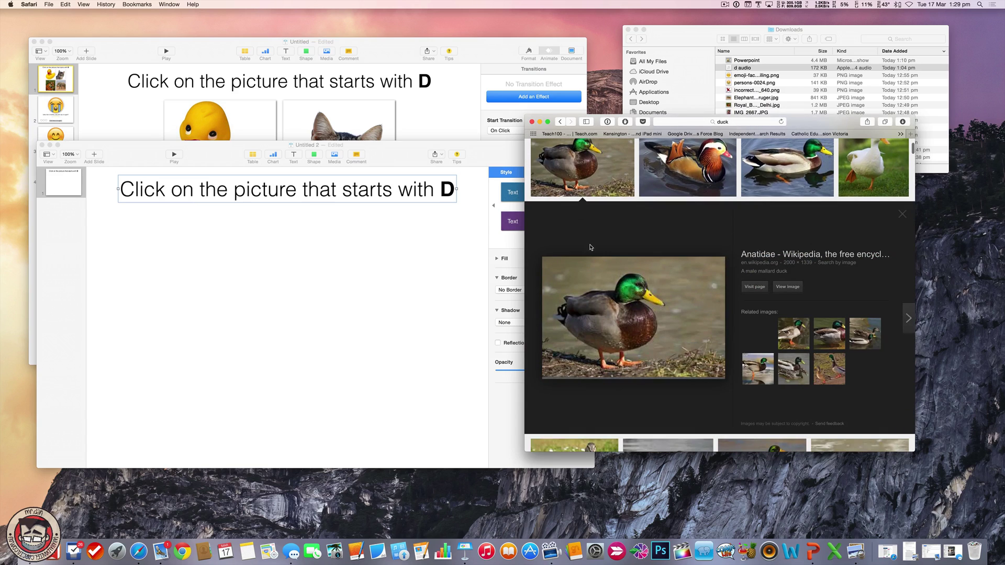
right_click(626, 292)
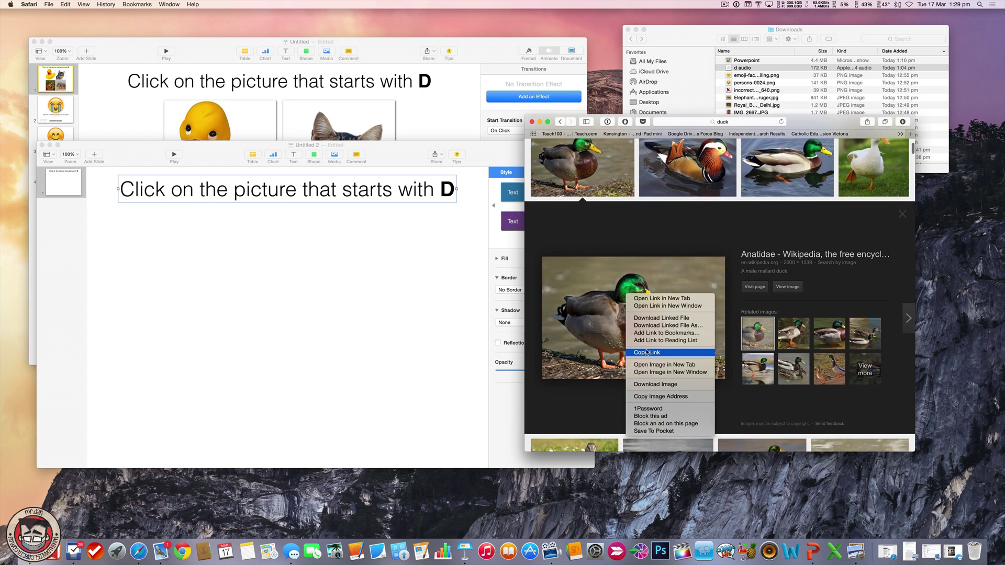
left_click(657, 385)
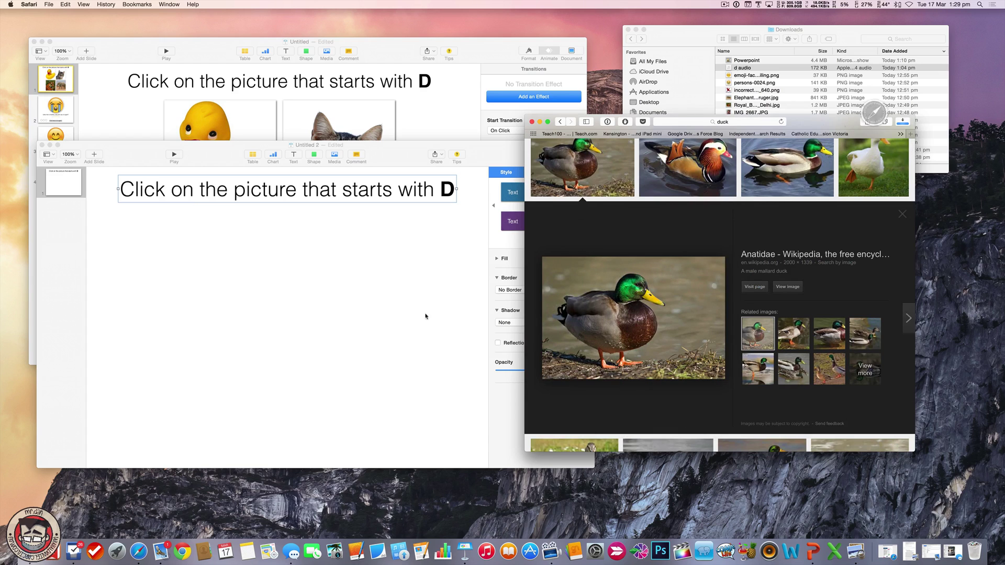
left_click(286, 291)
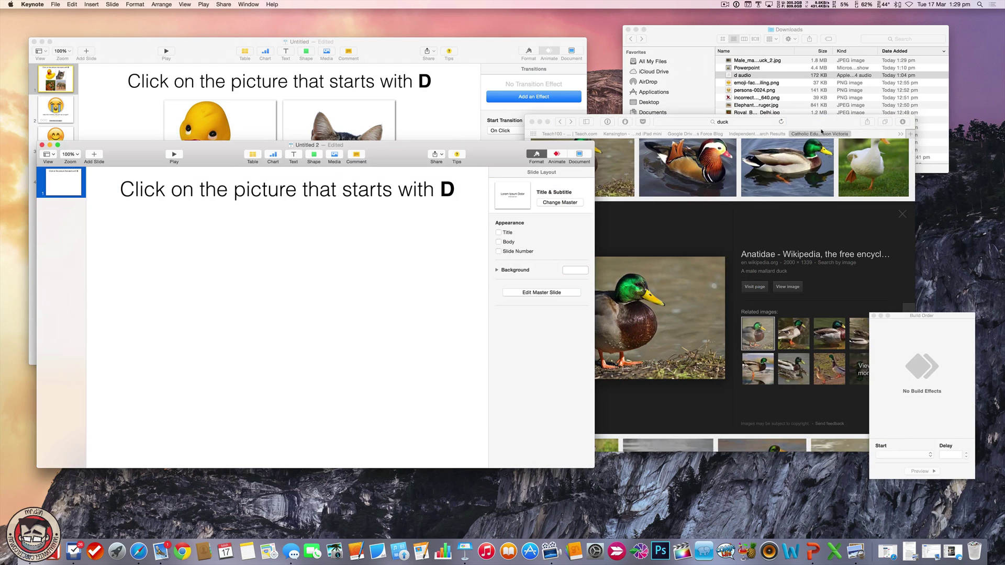
- Place the downloaded duck photo under the title, shrink it, and give it a bordered shadow style
left_click_drag(816, 123, 910, 221)
left_click_drag(758, 61, 278, 304)
left_click(323, 319)
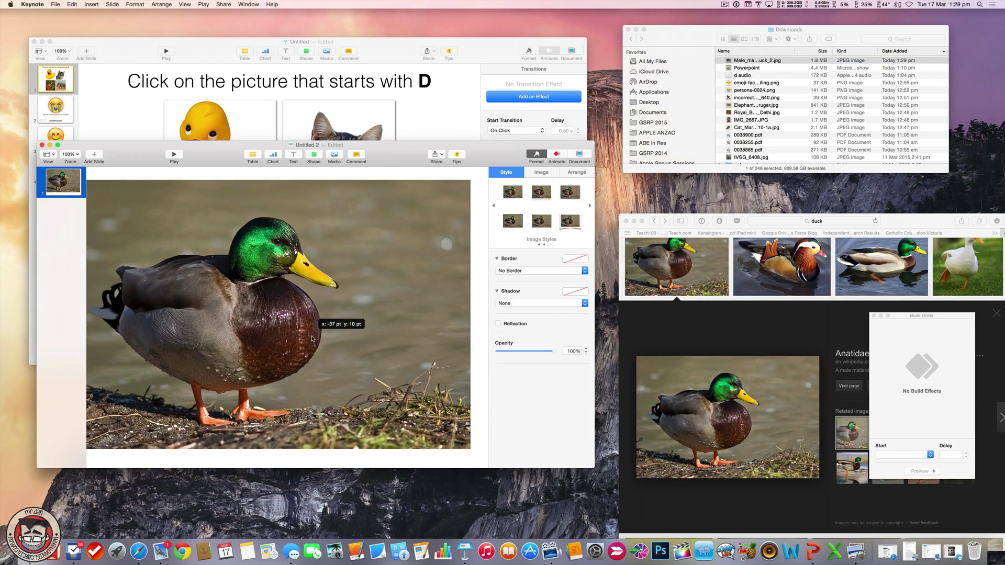
left_click_drag(470, 195, 247, 330)
left_click_drag(199, 387, 282, 275)
left_click(541, 221)
left_click_drag(206, 292, 379, 288)
- Copy and paste the duck picture into a two-by-two grid of four ducks
key("super+c")
key("super+v")
left_click(311, 344)
left_click_drag(311, 343, 247, 293)
key("super+c")
key("super+v")
left_click_drag(353, 276, 353, 395)
key("Escape")
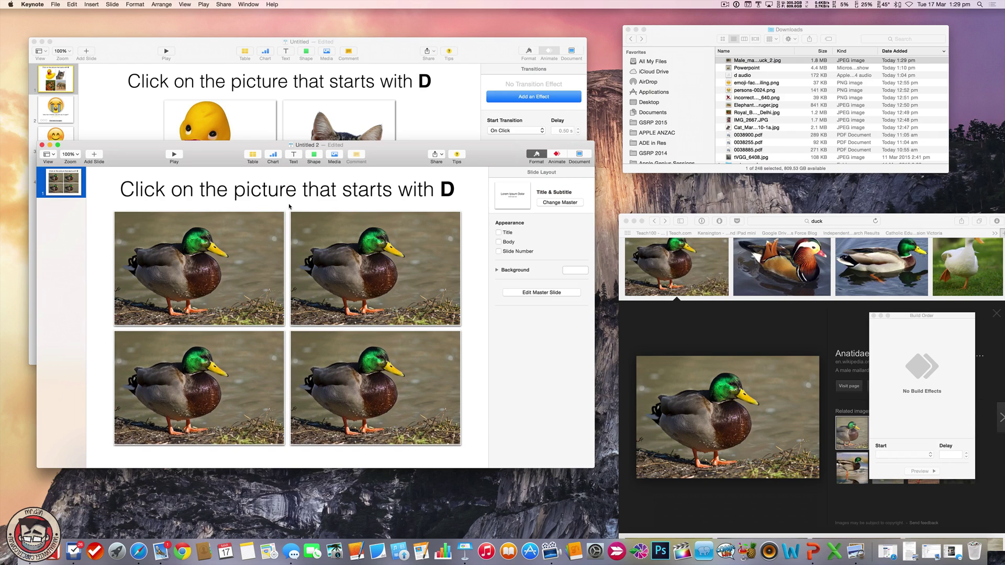
- Replace the duck query with 'elephant' and run the image search
left_click(828, 220)
left_click(829, 220)
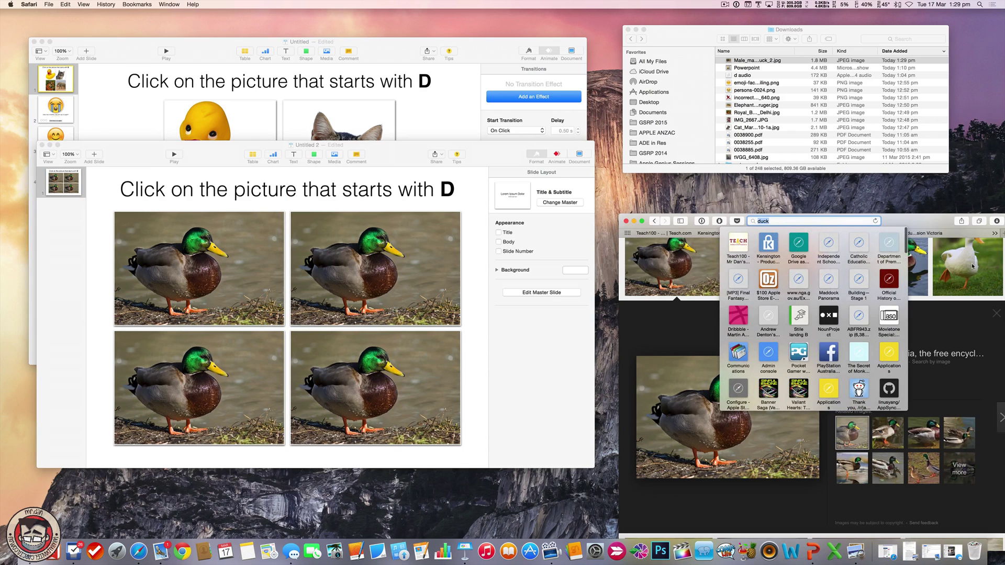
type("elementaryos.org")
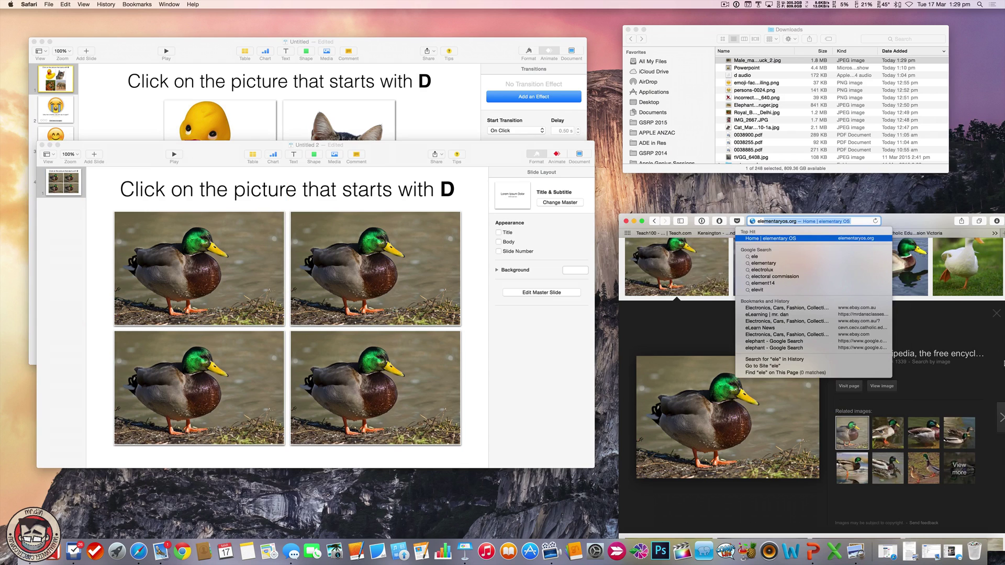
scroll(851, 324, "up", 3)
left_click(778, 249)
type("elephant")
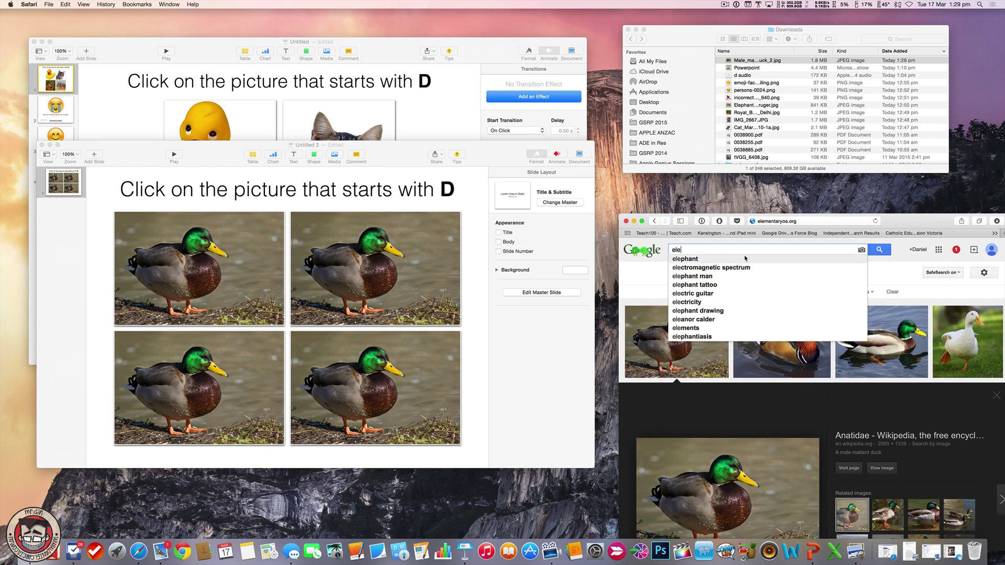
left_click(717, 260)
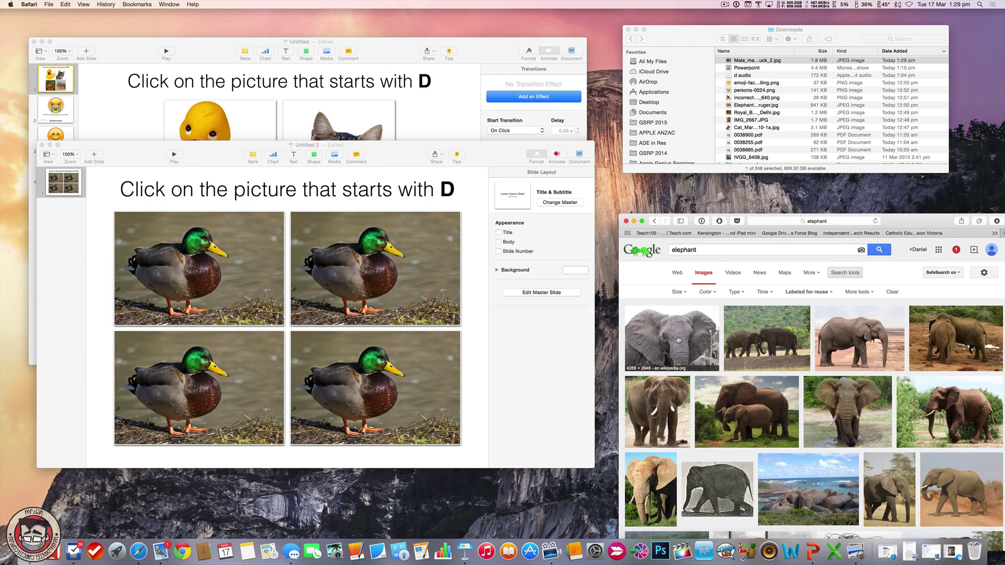
- Download the first elephant photo from its larger preview
left_click(678, 340)
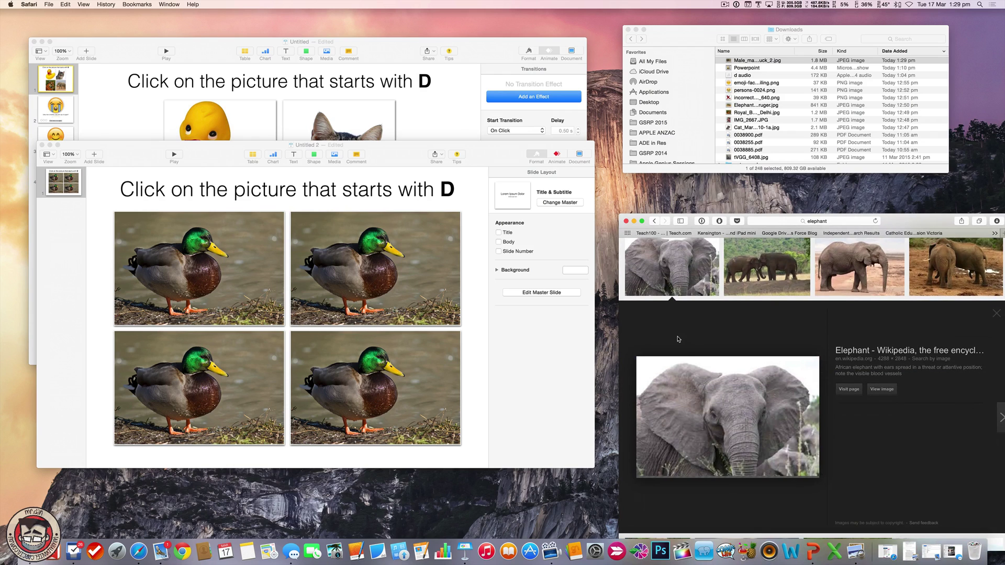
right_click(764, 401)
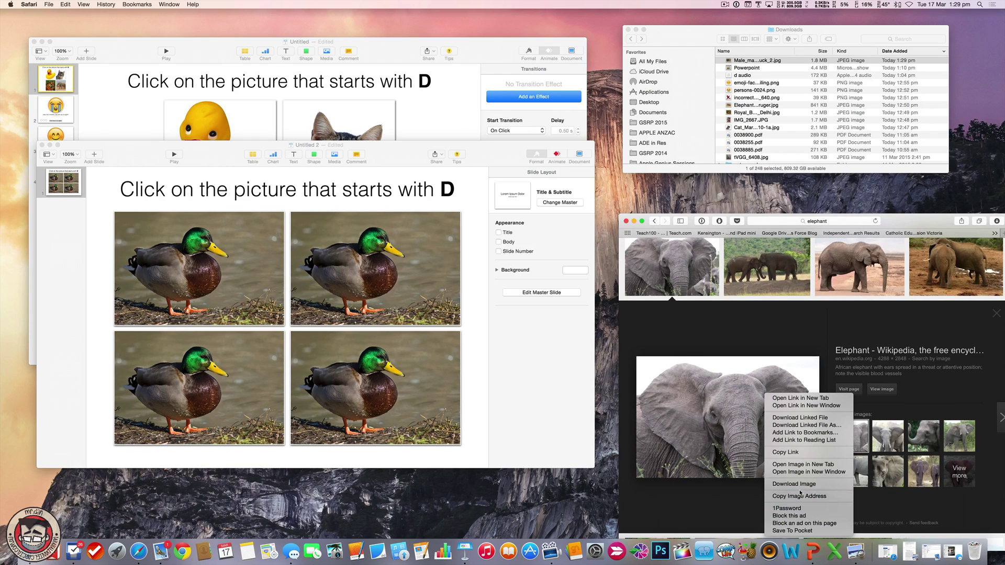
left_click(799, 485)
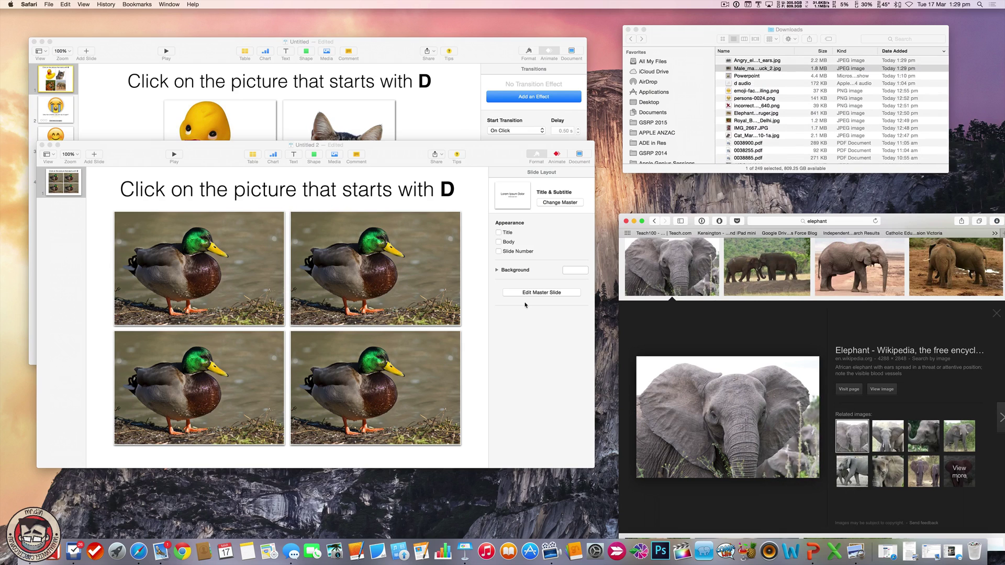
- Replace the top-right duck with Angry_elephant_ears.jpg and reposition the elephant in its frame
left_click(488, 277)
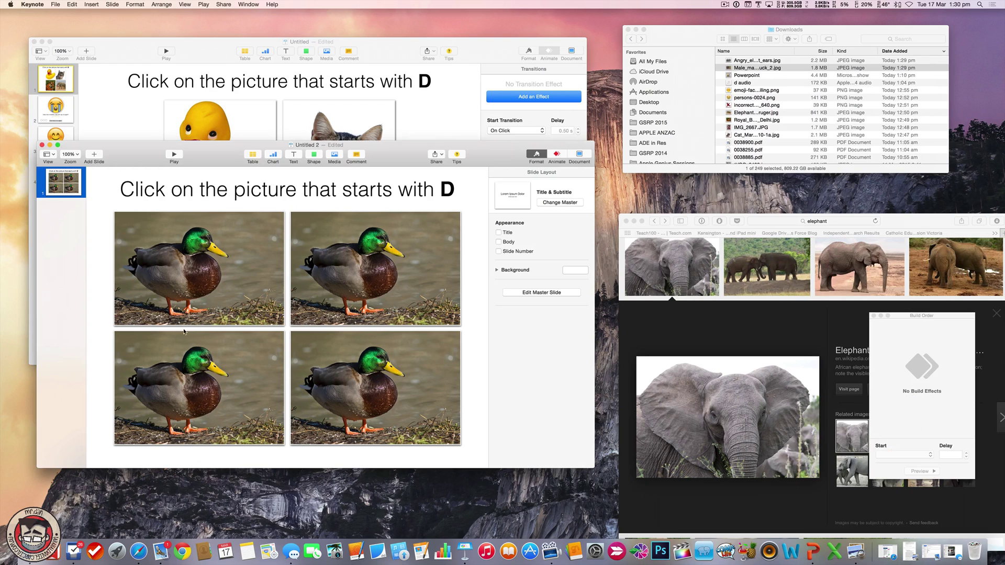
left_click(389, 273)
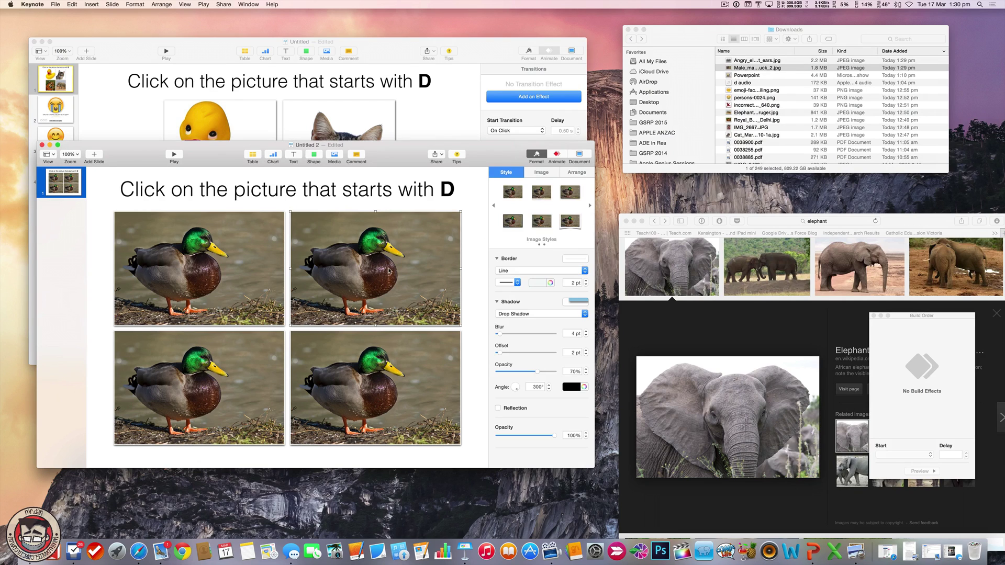
left_click(541, 173)
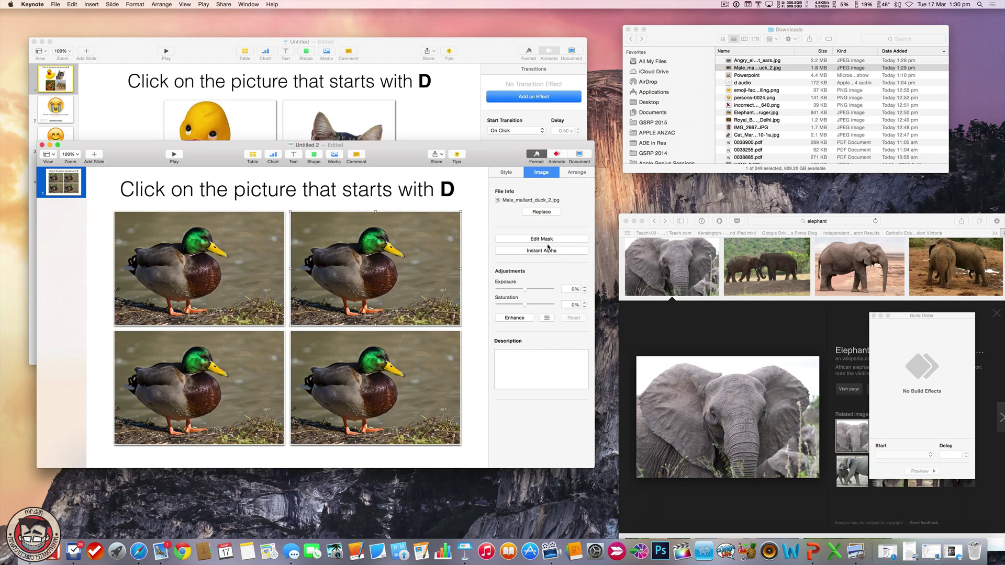
left_click(541, 212)
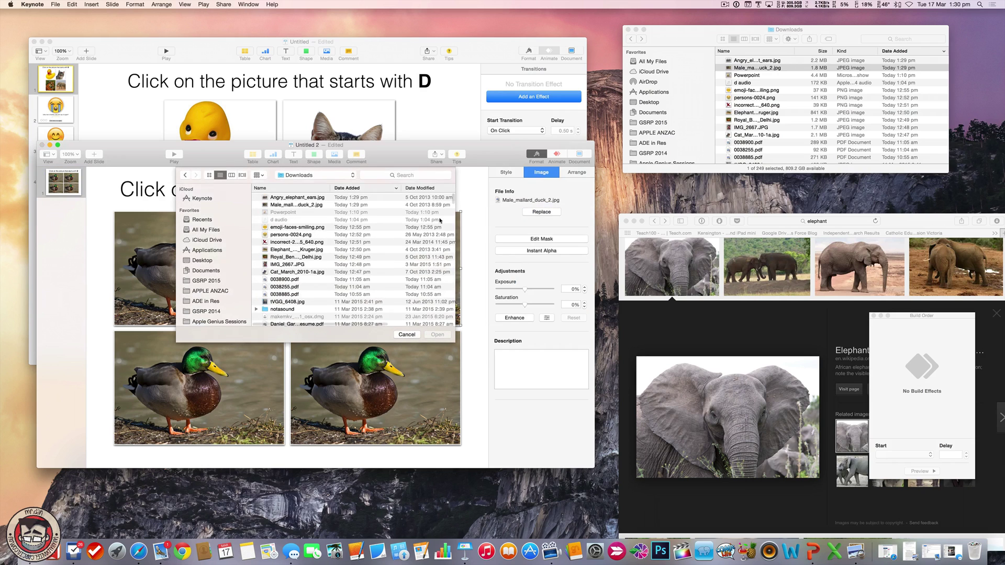
double_click(300, 198)
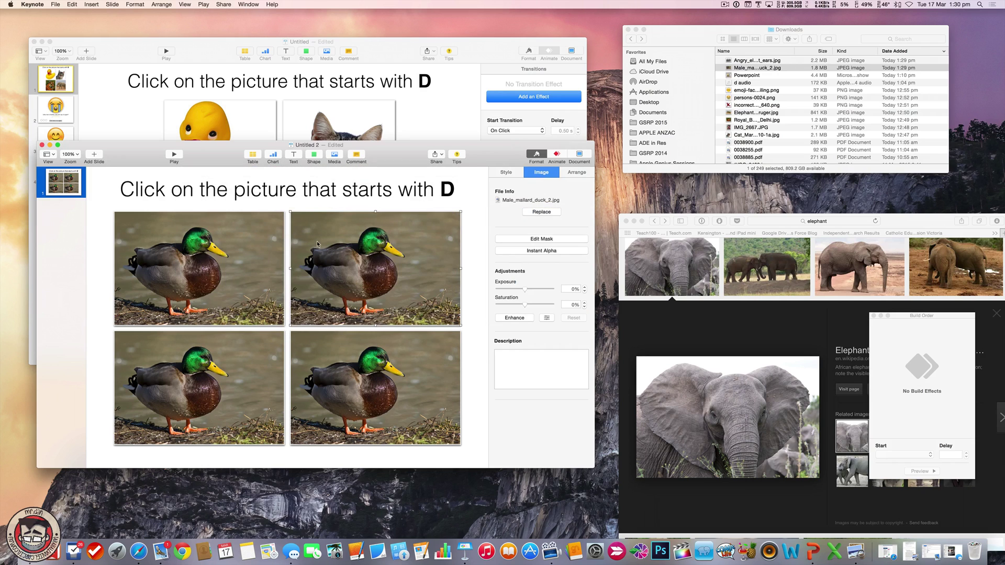
double_click(385, 272)
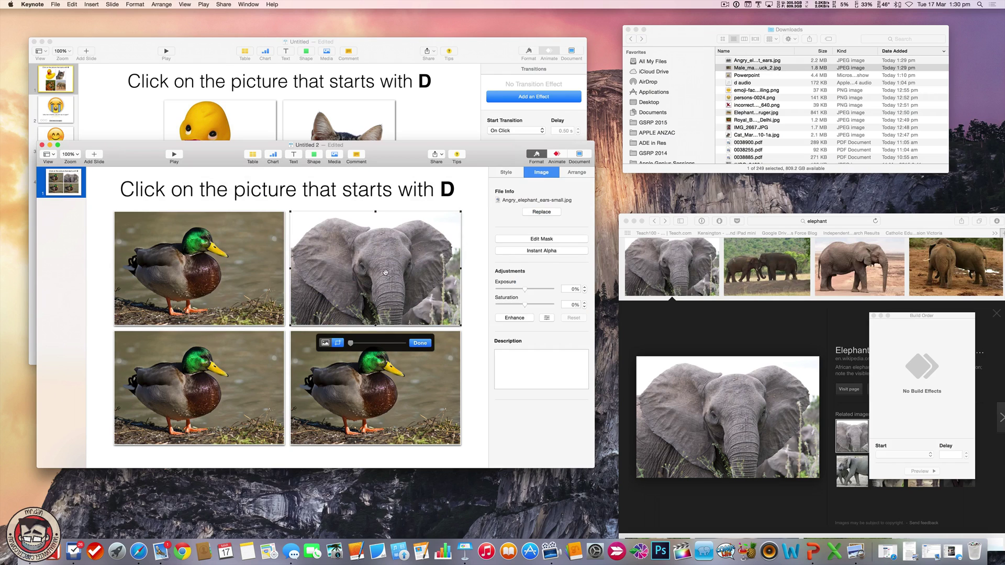
left_click_drag(385, 272, 392, 276)
- Replace the bottom-left duck with Cat_March_2010-1a.jpg and the bottom-right duck with the tiger photo
left_click(209, 376)
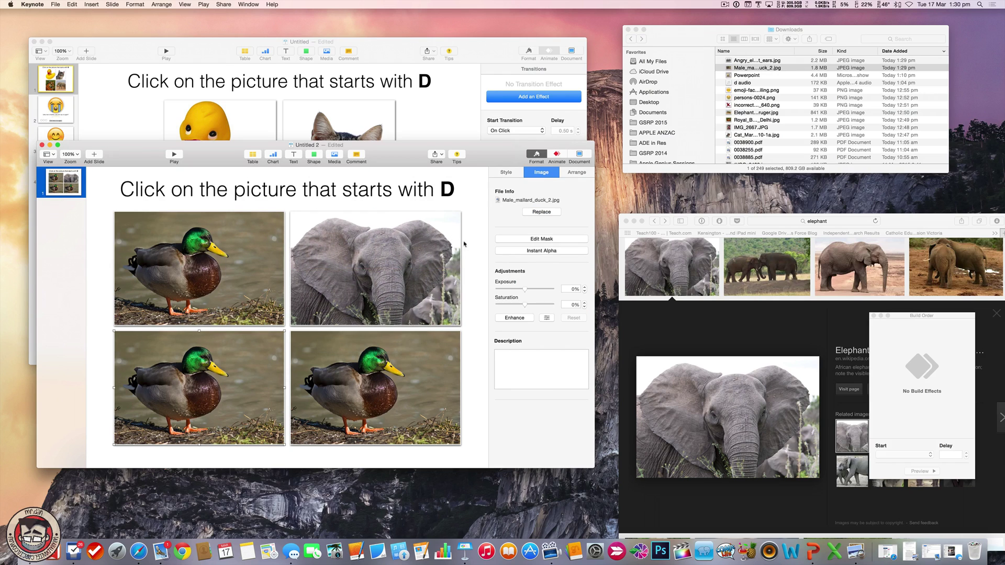
left_click(533, 215)
double_click(308, 219)
left_click(406, 395)
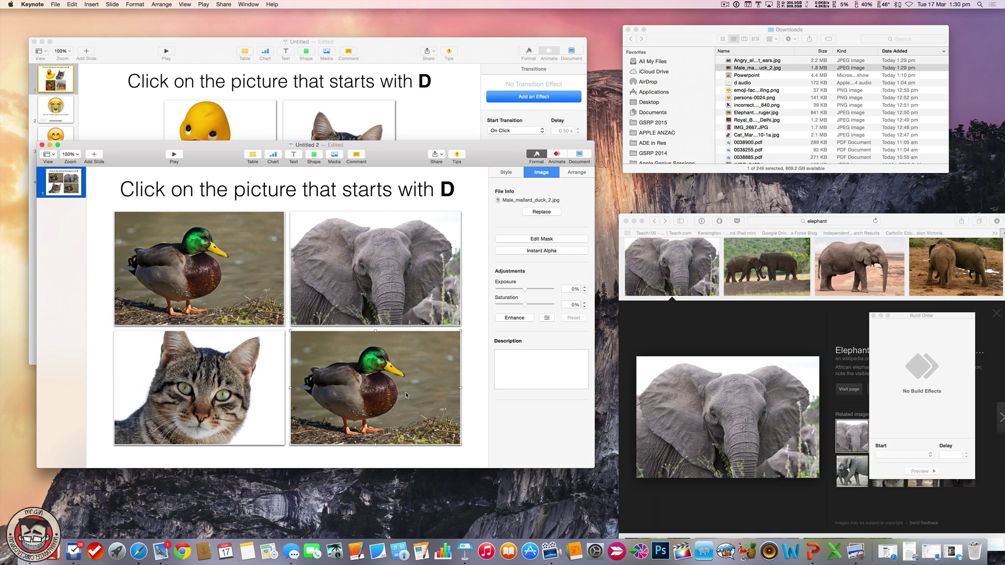
left_click(541, 213)
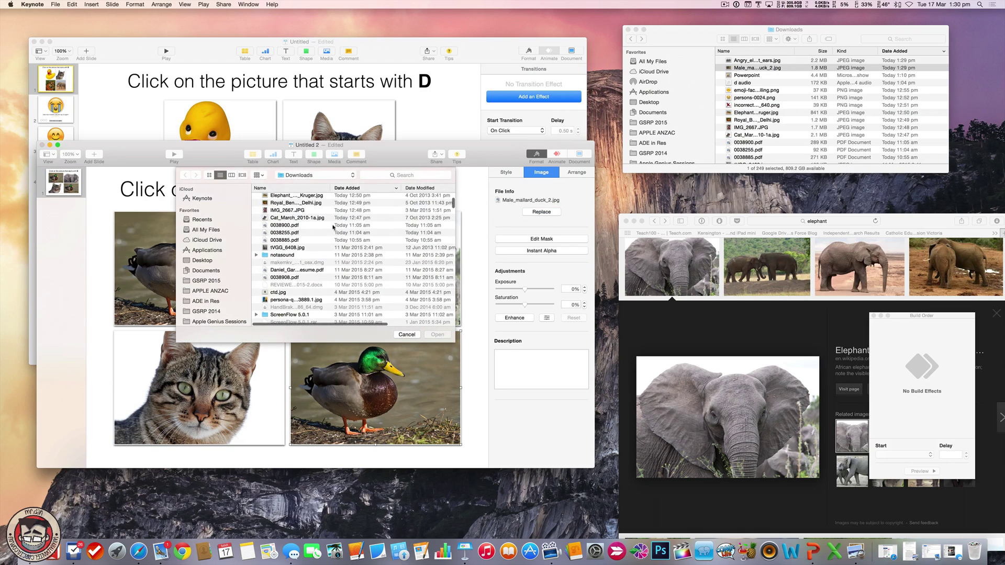
double_click(293, 203)
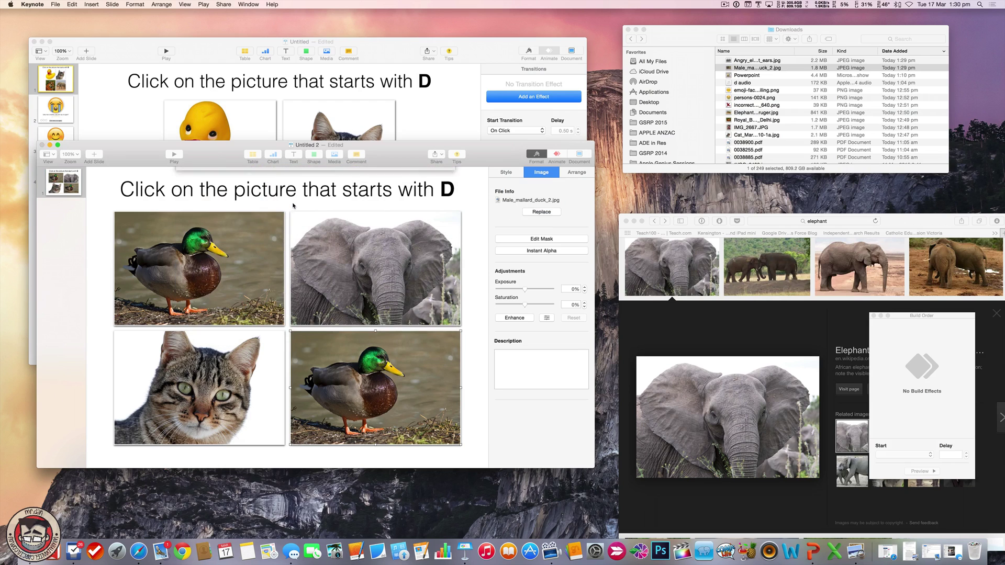
left_click(466, 355)
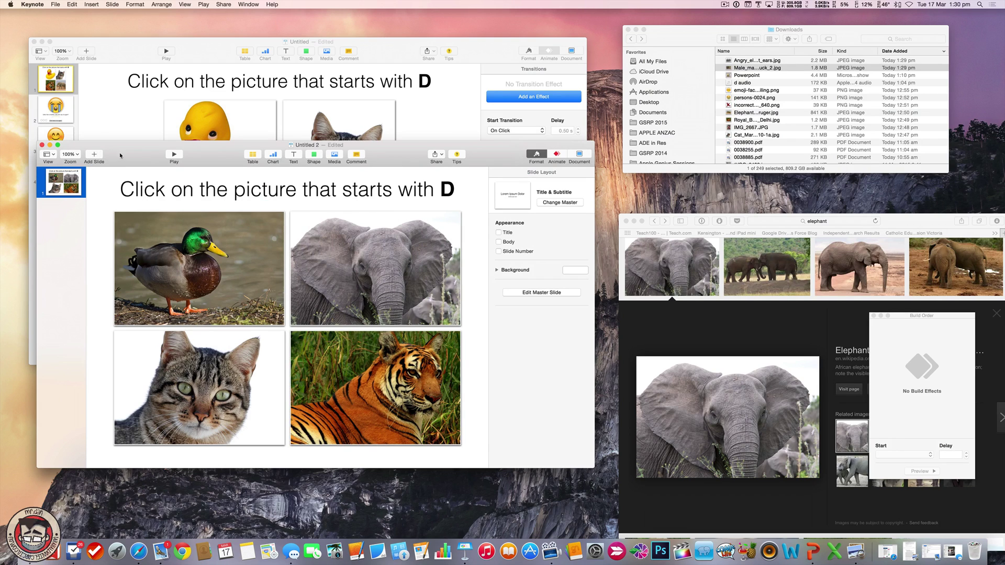
left_click_drag(127, 158, 144, 155)
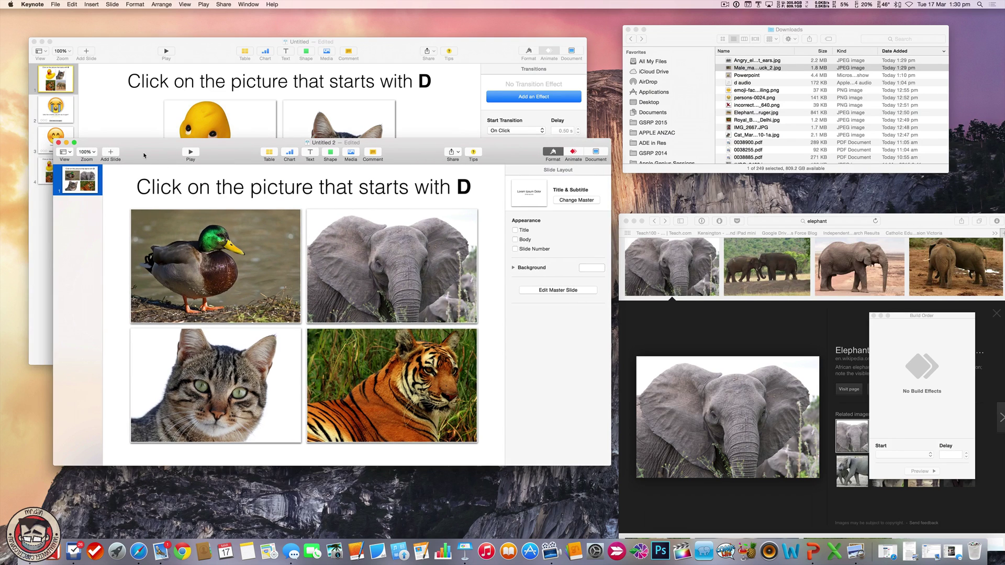
- Add a blank slide with the text 'Yay, you are awesome!' placed near the top
left_click(110, 153)
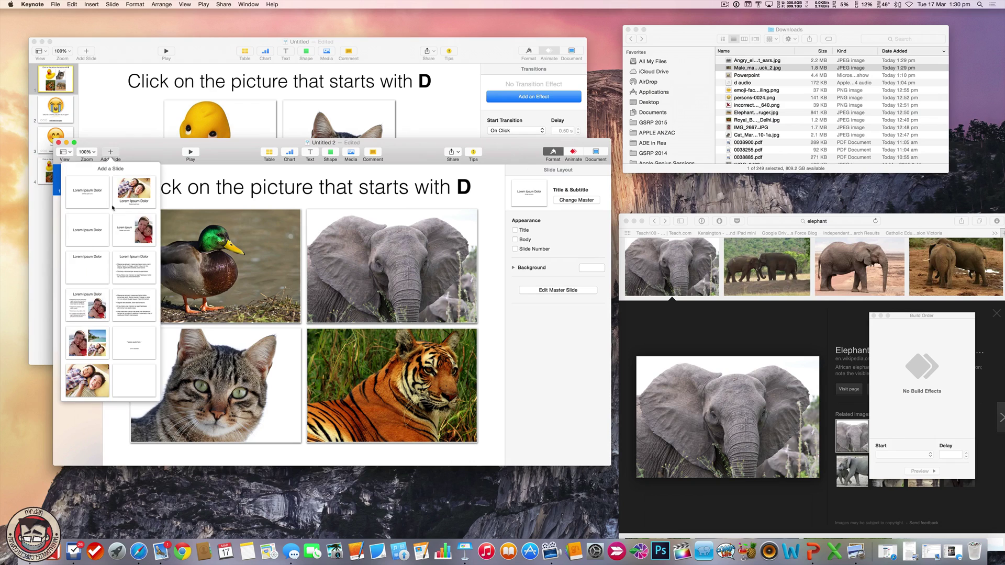
left_click(139, 382)
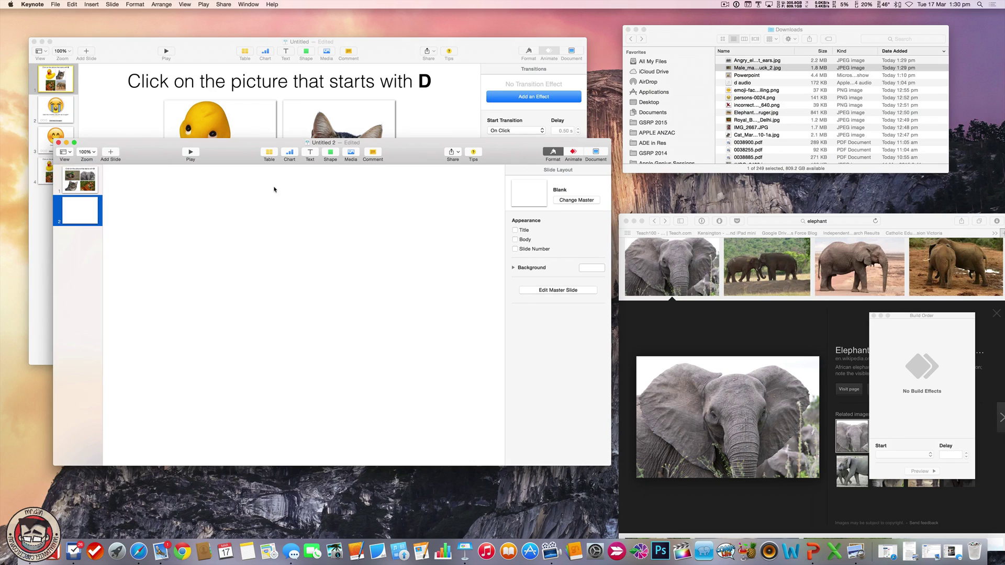
left_click(310, 152)
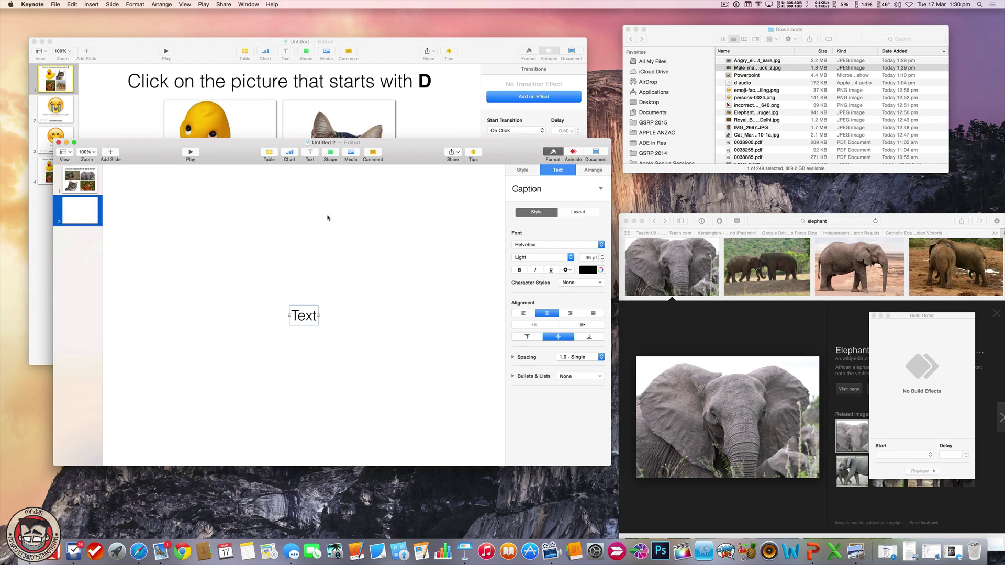
left_click(299, 320)
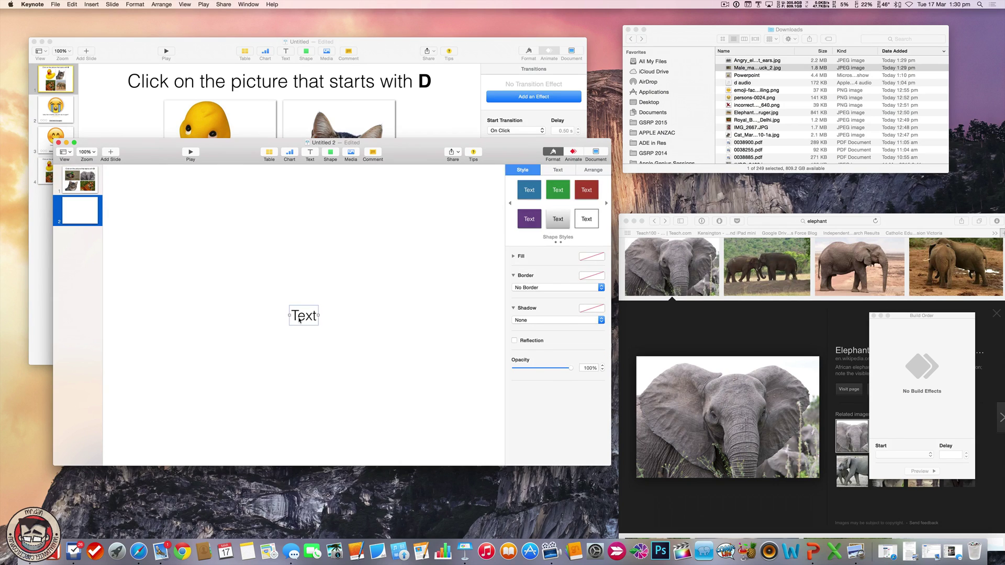
double_click(299, 317)
type("Yay, you are aweomse!")
right_click(358, 317)
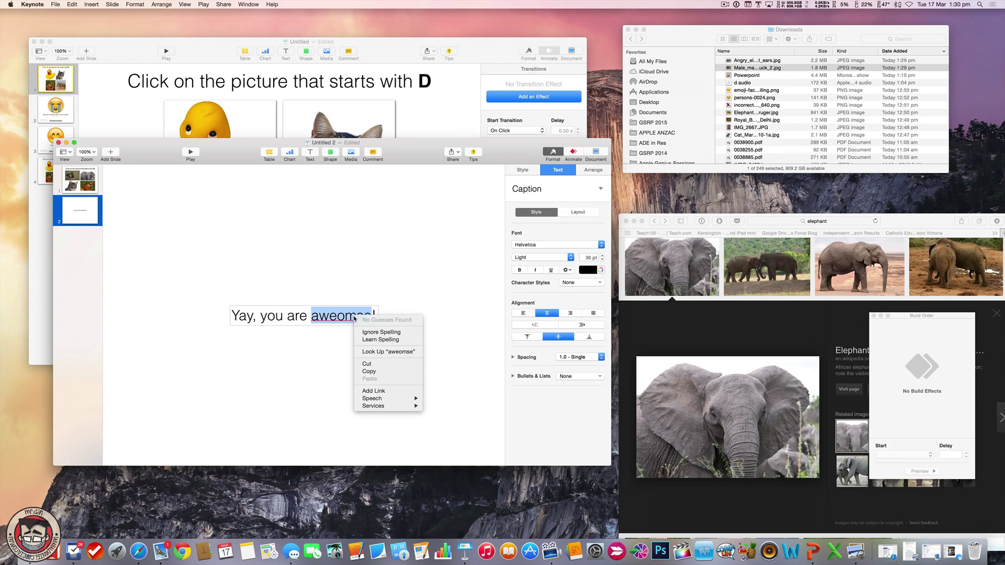
key("Escape")
type("awesome")
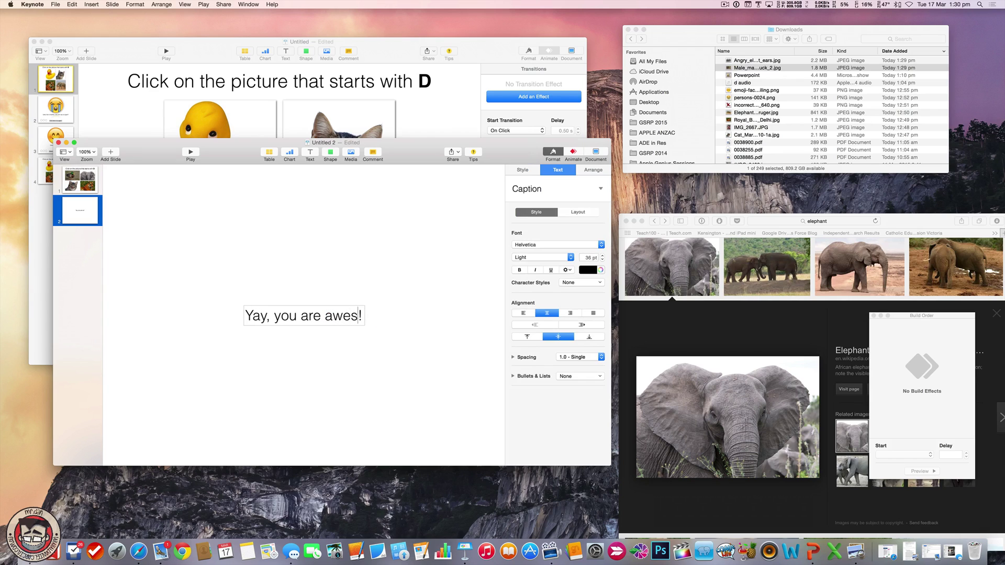
left_click(329, 377)
left_click_drag(307, 329, 310, 217)
- Add 'That is correct!' as a second line below the first
double_click(325, 210)
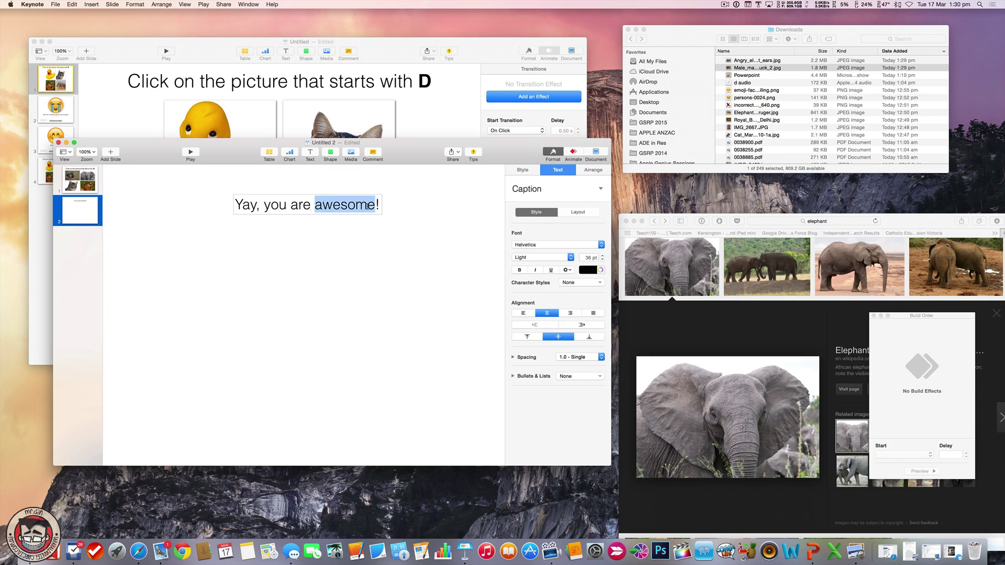
left_click(380, 205)
key("Return")
type("That is correct")
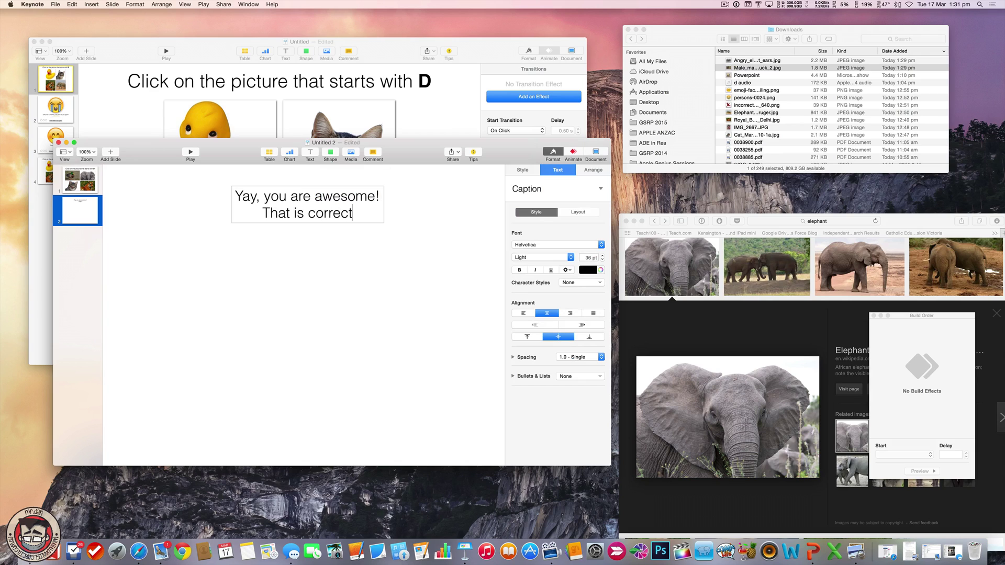
type("!")
left_click(346, 273)
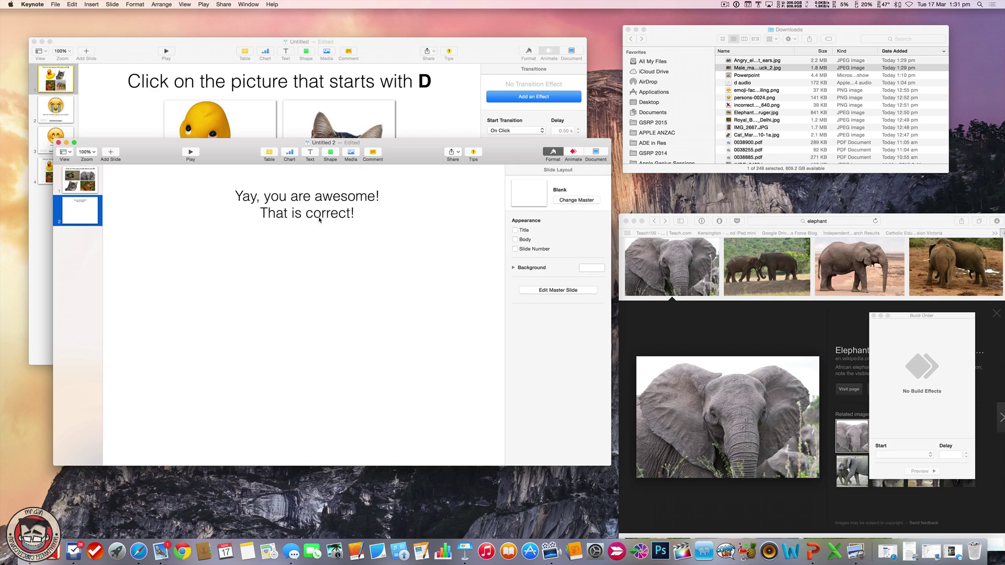
- Drop the smiling emoji onto slide 2 and centre it in front of an enlarged blue square
left_click_drag(314, 205, 310, 199)
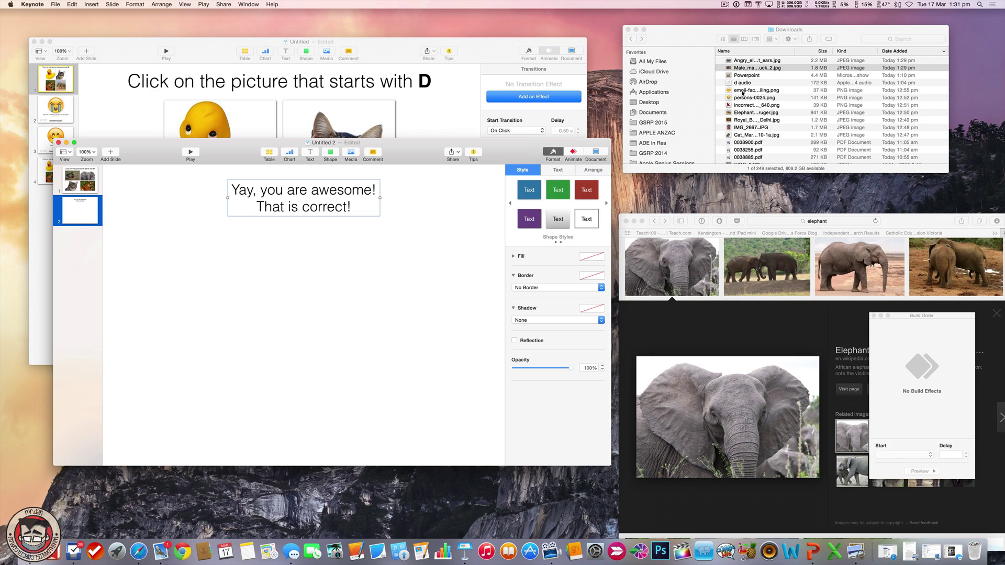
left_click_drag(742, 93, 315, 324)
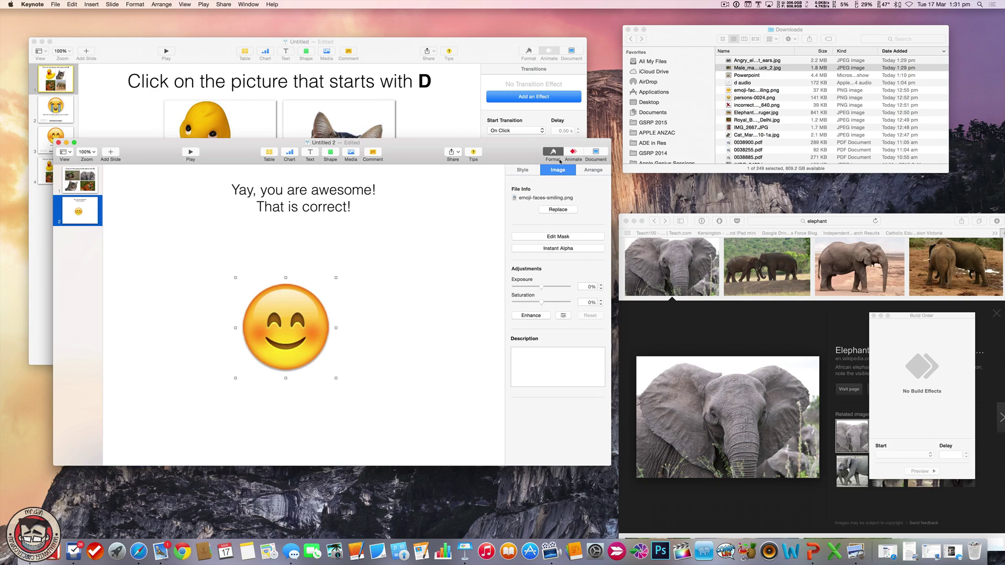
left_click(522, 170)
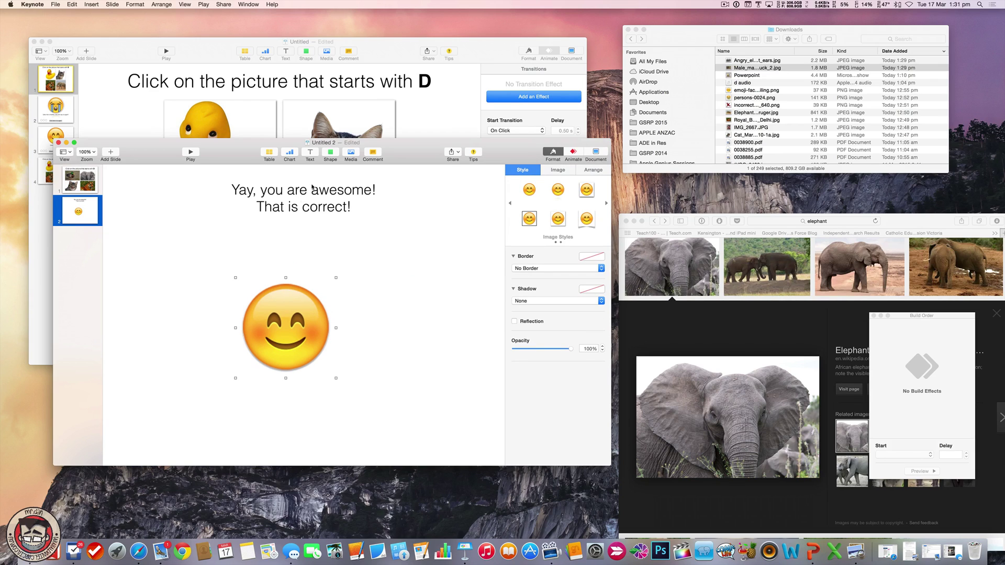
left_click(330, 154)
left_click(306, 208)
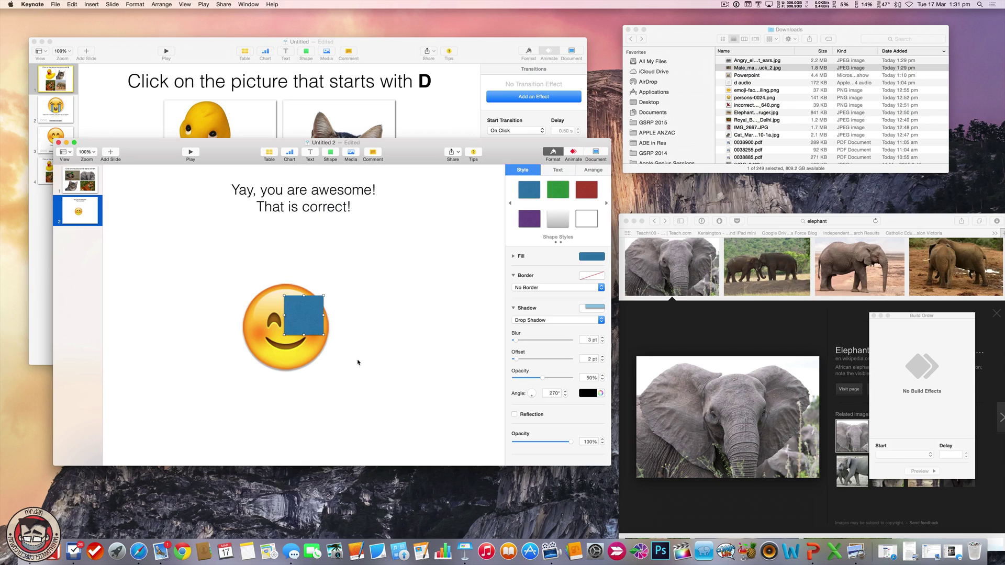
left_click_drag(296, 328, 408, 387)
left_click(257, 328)
right_click(258, 326)
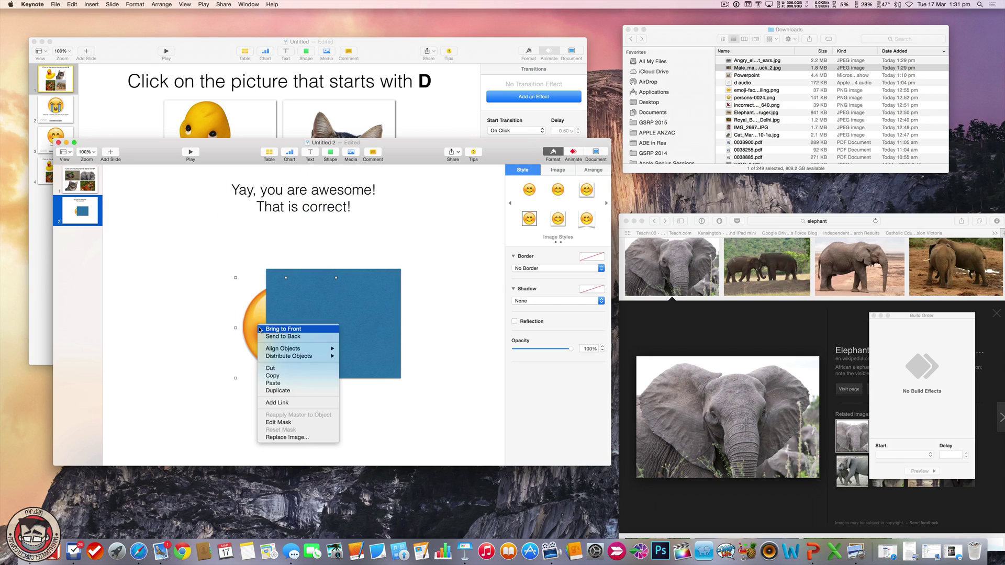
left_click(298, 336)
left_click_drag(316, 317, 358, 330)
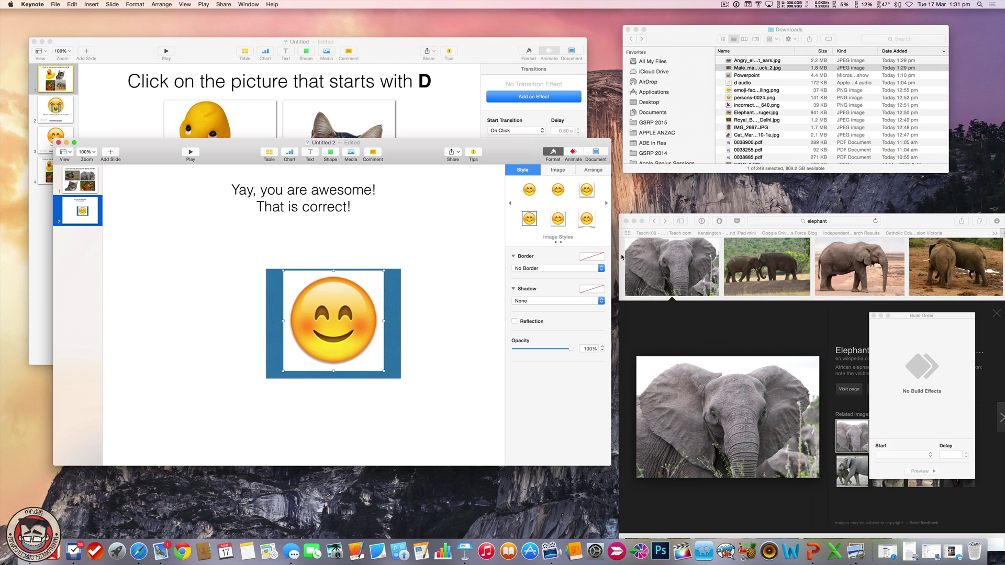
- Remove the emoji's white background with Instant Alpha
left_click(584, 170)
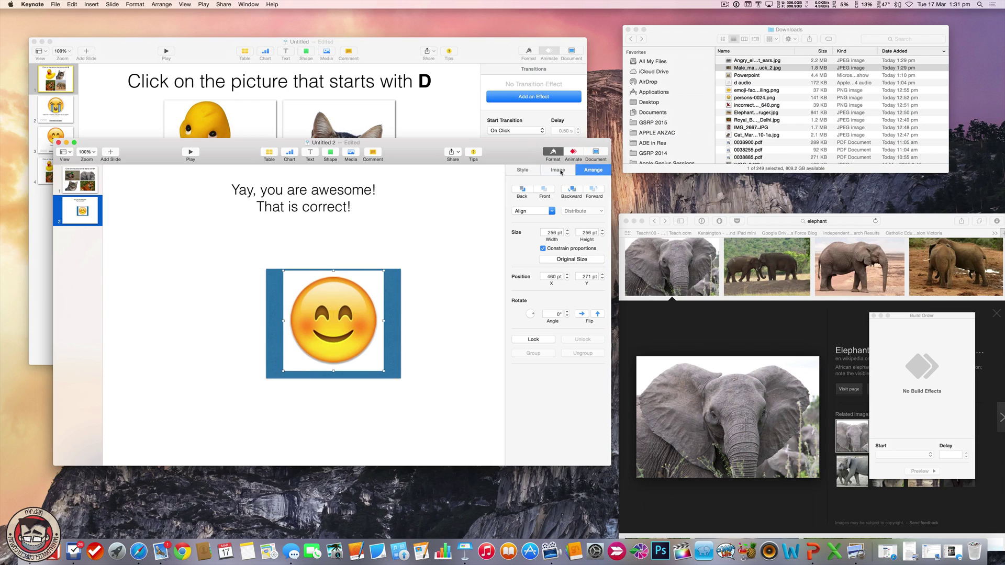
left_click(558, 170)
left_click(558, 248)
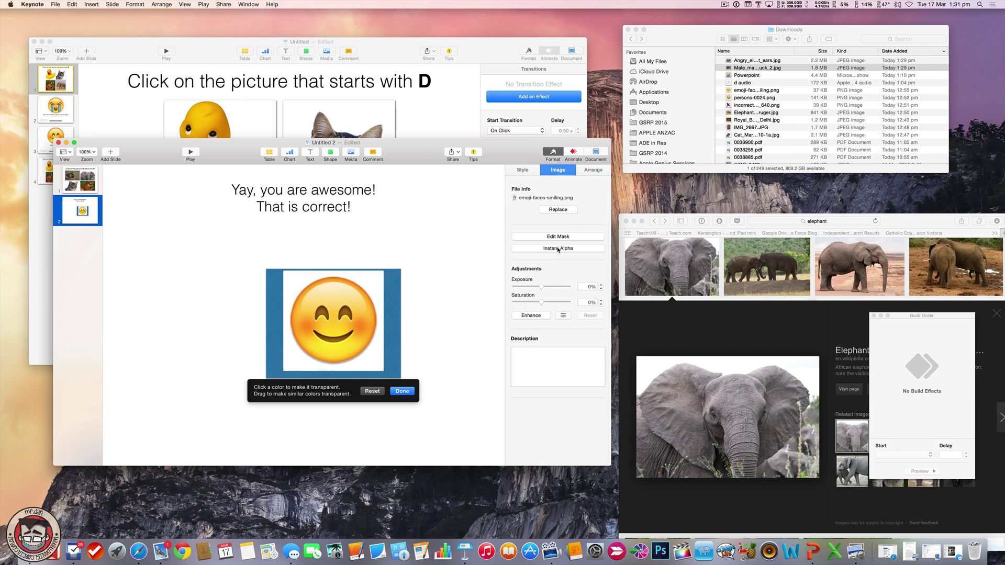
left_click_drag(373, 276, 377, 286)
left_click(406, 392)
- Enlarge the emoji and position it beneath the feedback text
left_click_drag(329, 350, 326, 324)
left_click(393, 355)
left_click(327, 323)
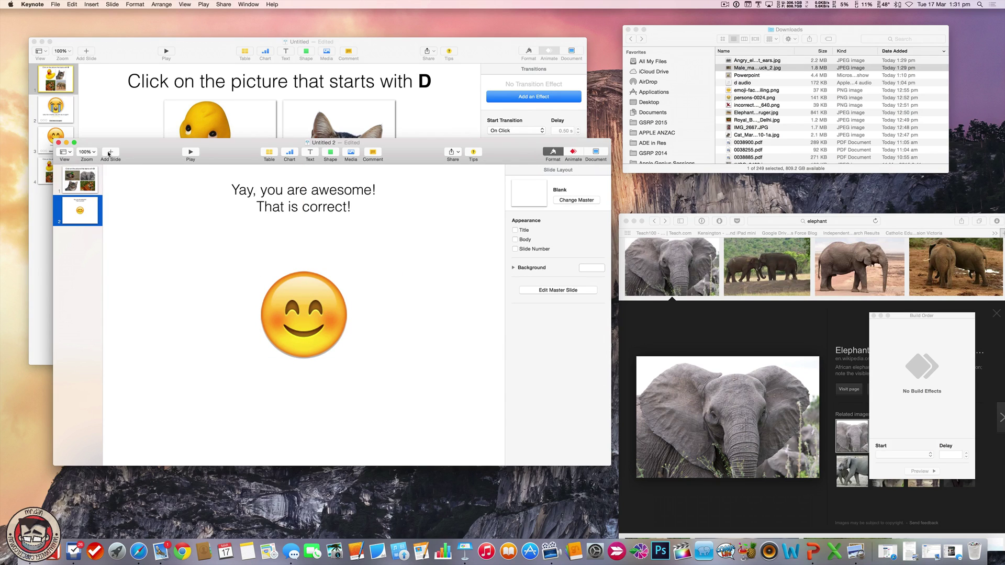
left_click(287, 309)
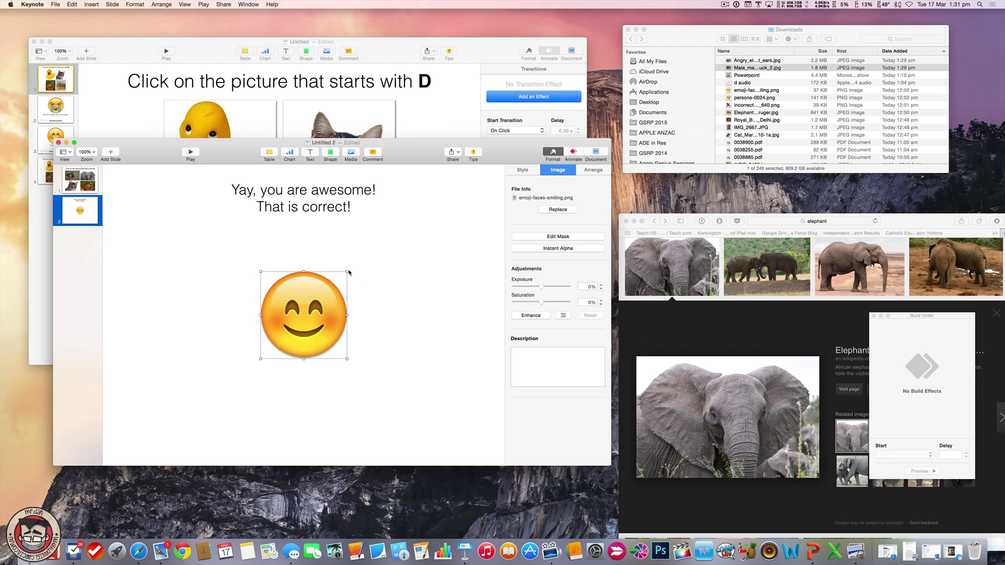
left_click_drag(349, 272, 429, 191)
left_click_drag(351, 275, 313, 320)
left_click(139, 224)
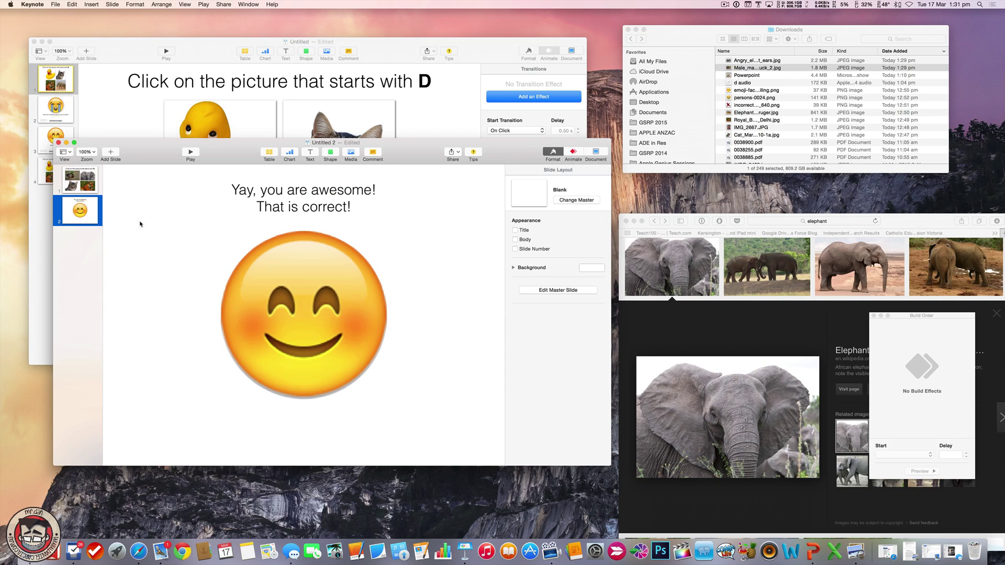
- Add a blank slide with 'So close, go back and try again!' near the top
left_click(110, 153)
left_click(145, 372)
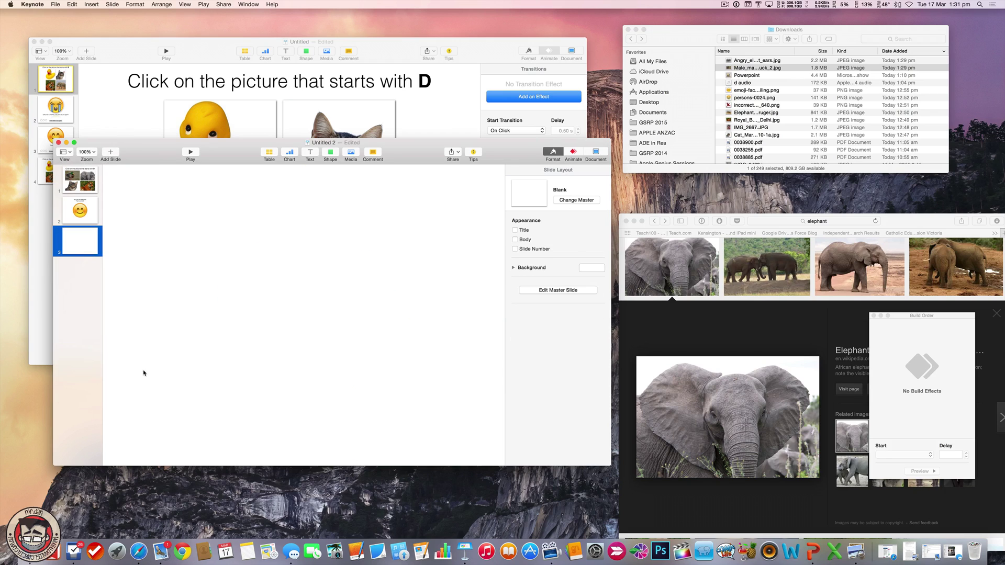
left_click(310, 155)
double_click(294, 316)
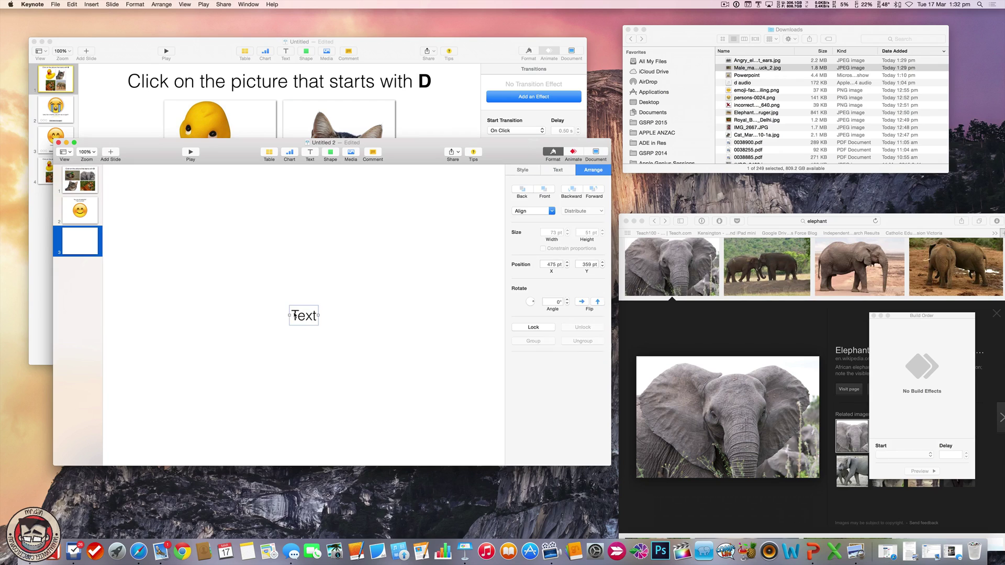
key("BackSpace")
type("So close, go back and try again!")
left_click(297, 280)
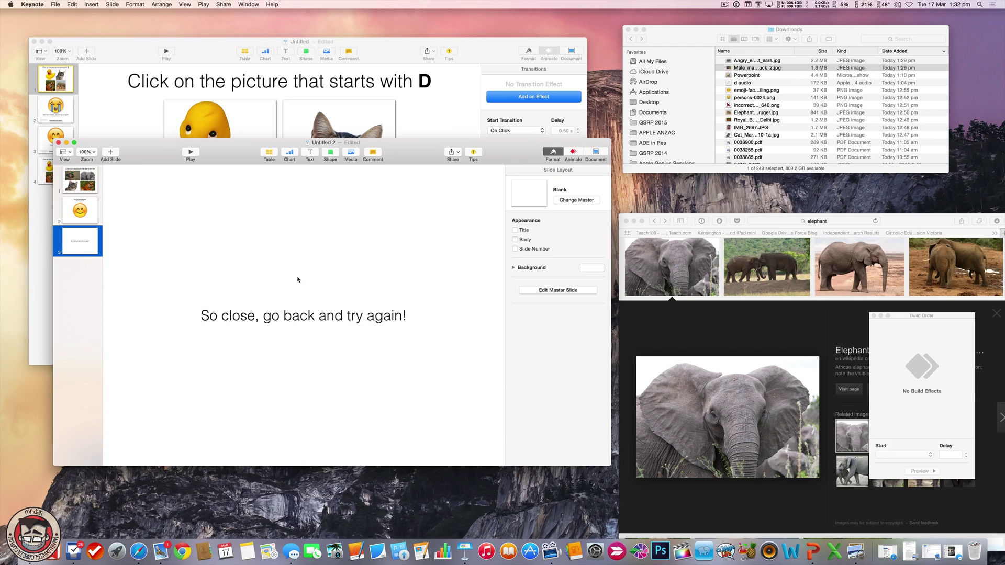
left_click_drag(308, 317, 308, 191)
- Place the crying emoji persons-0024.png centred beneath the message
left_click_drag(753, 98, 368, 235)
left_click_drag(345, 296, 316, 309)
left_click(427, 250)
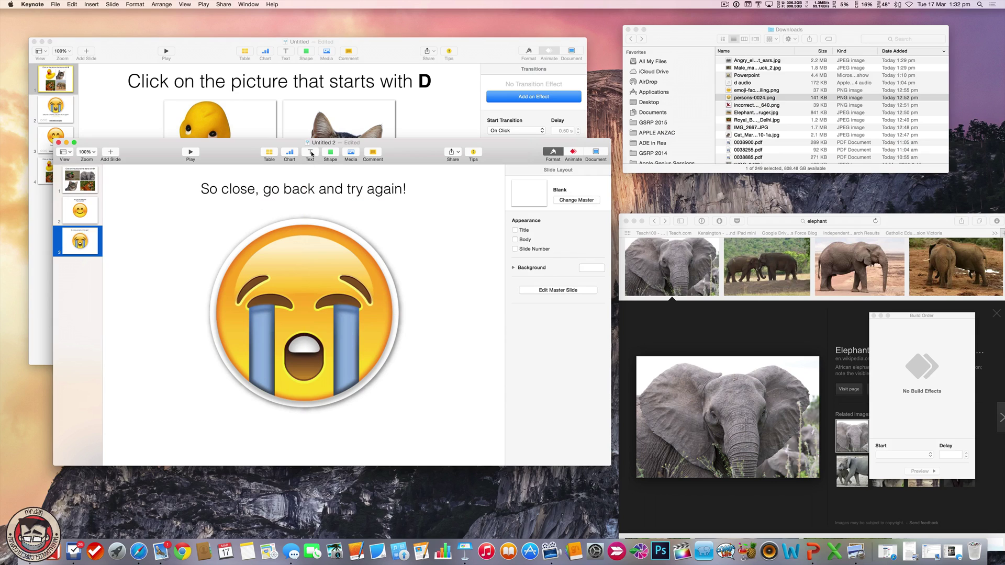
- Add a 'Go back and try again!' label under the crying emoji, in a grey style with larger text
left_click(310, 152)
left_click_drag(314, 321, 314, 435)
double_click(306, 438)
type("Go back and try again!")
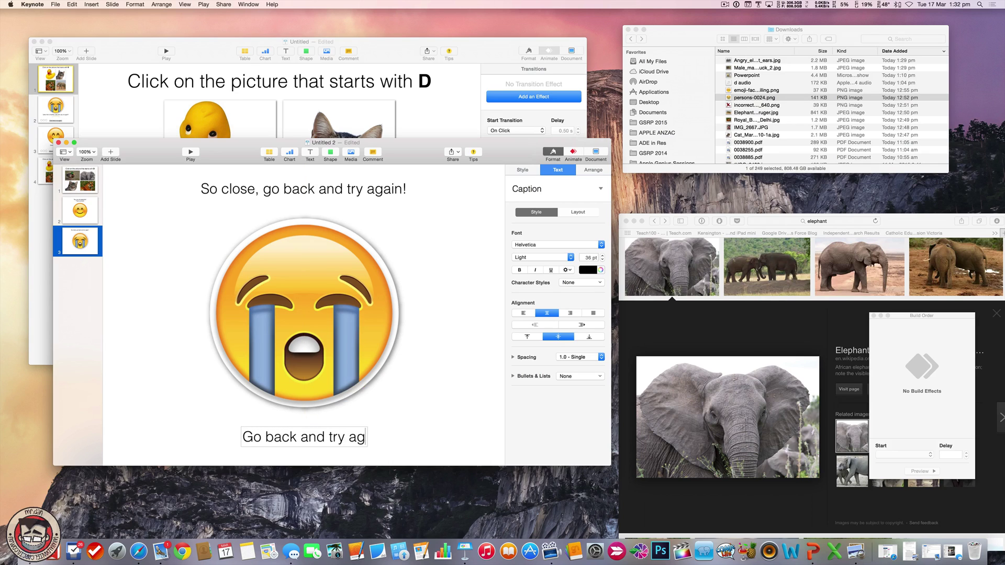
left_click(439, 413)
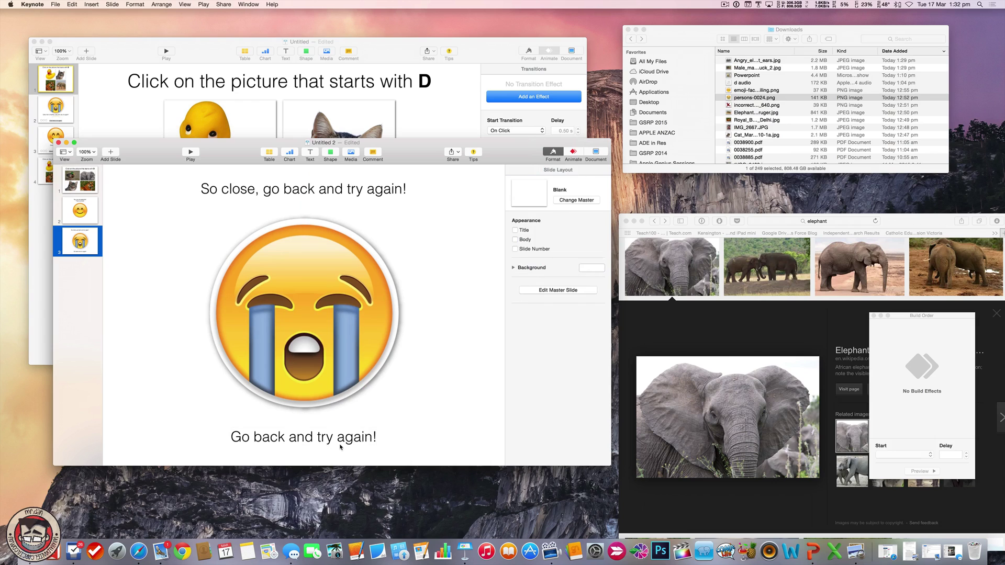
left_click_drag(340, 447, 340, 450)
left_click(522, 170)
left_click(558, 219)
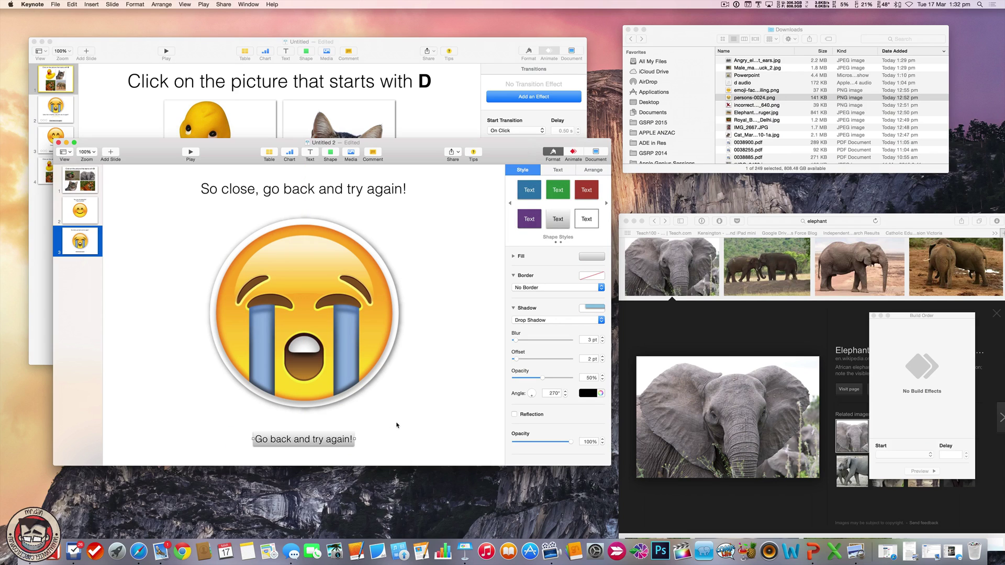
key("super+plus")
key("super+plus")
key("super+plus")
key("super+plus")
key("super+plus")
key("super+plus")
key("super+plus")
key("super+plus")
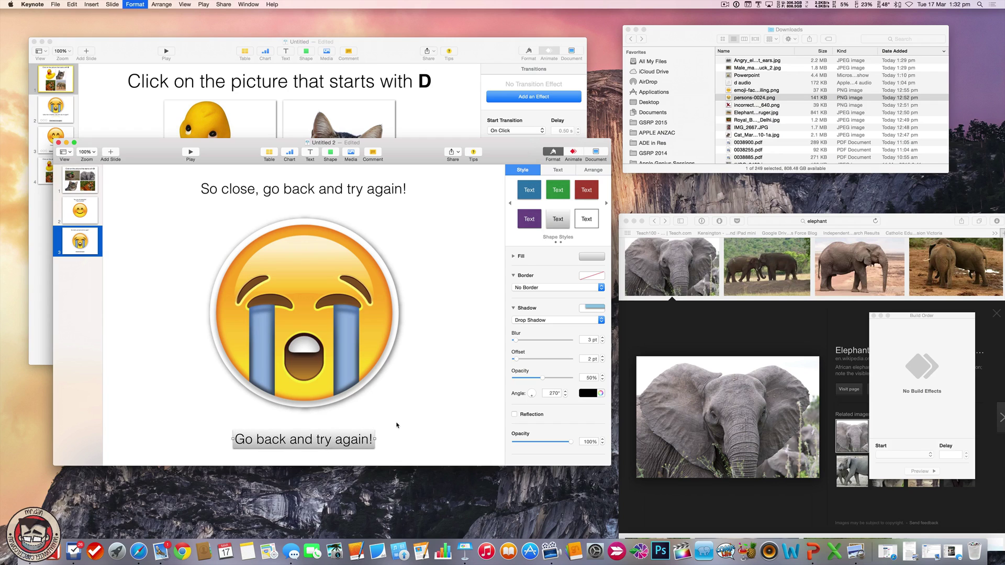
left_click(400, 425)
- Paste the grey label onto slide 2 and change its text to 'Great, let's move on!'
left_click(341, 440)
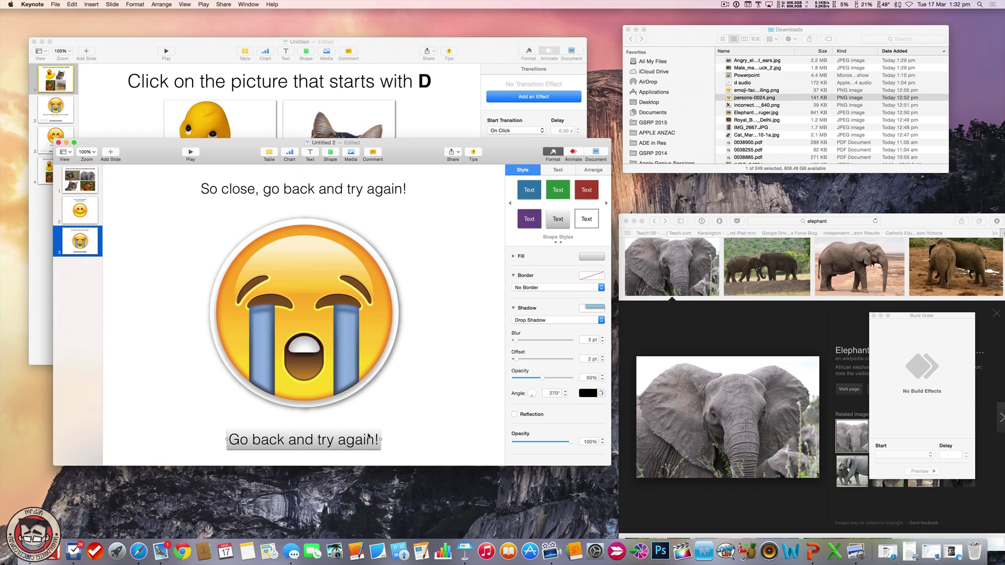
key("Up")
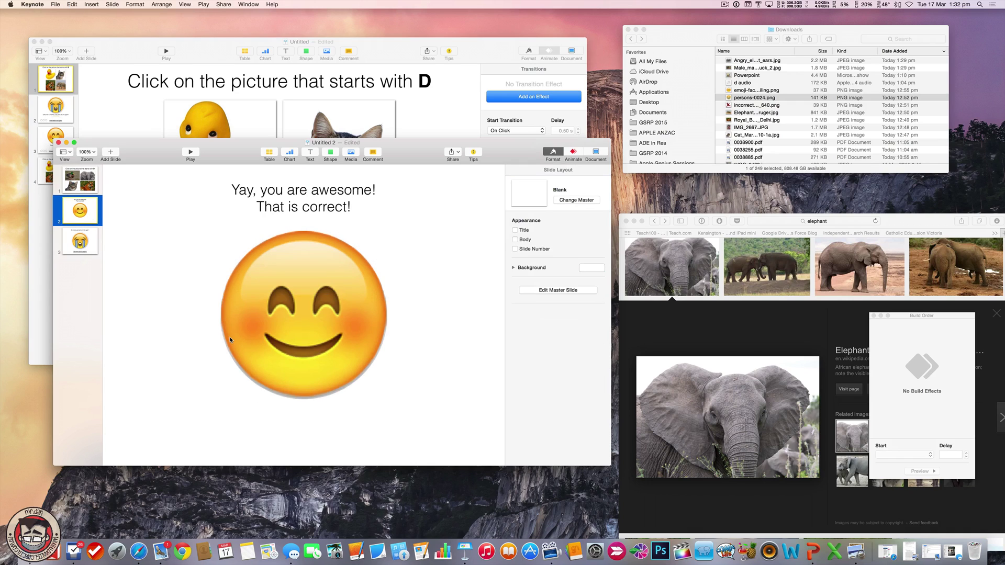
key("super+v")
triple_click(327, 439)
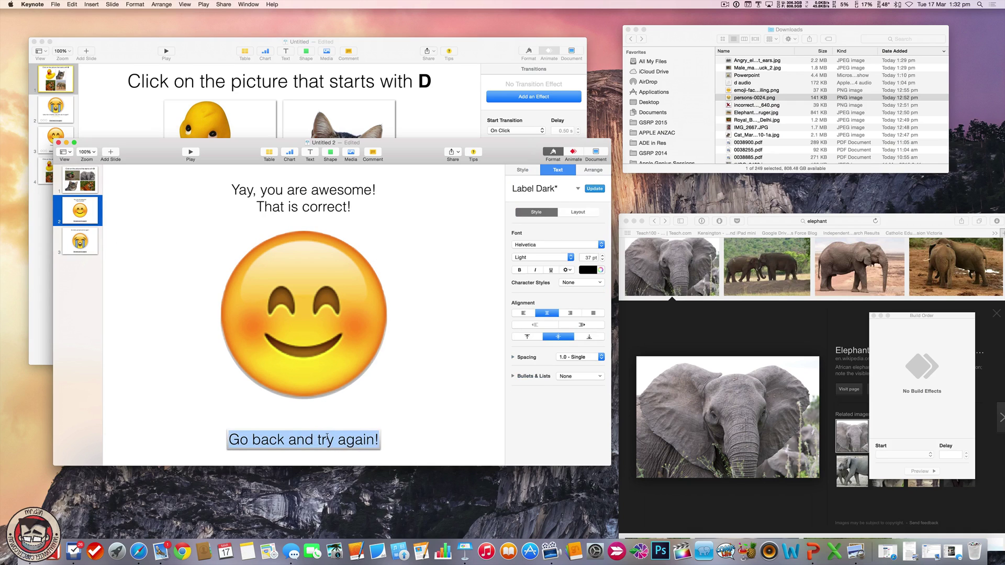
type("Great, l")
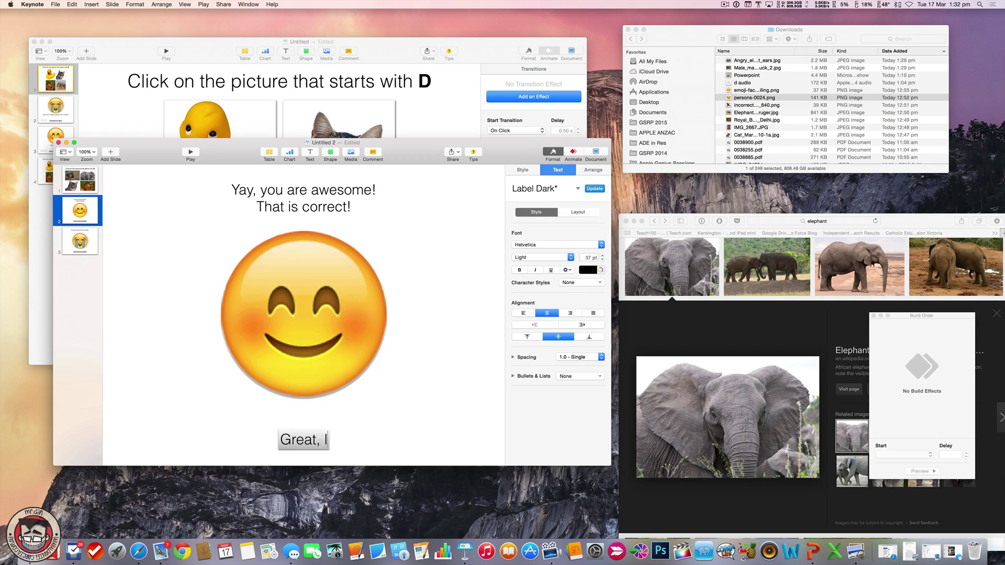
type("et's")
type(" move on")
type("!")
left_click(425, 397)
- Link the duck picture on the first quiz slide to slide 2
left_click(94, 181)
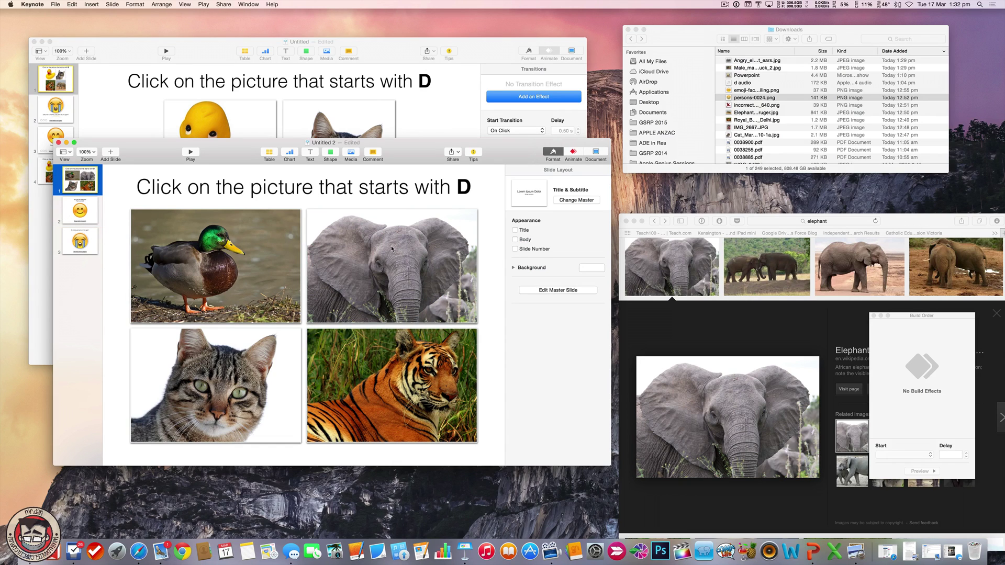
left_click(280, 245)
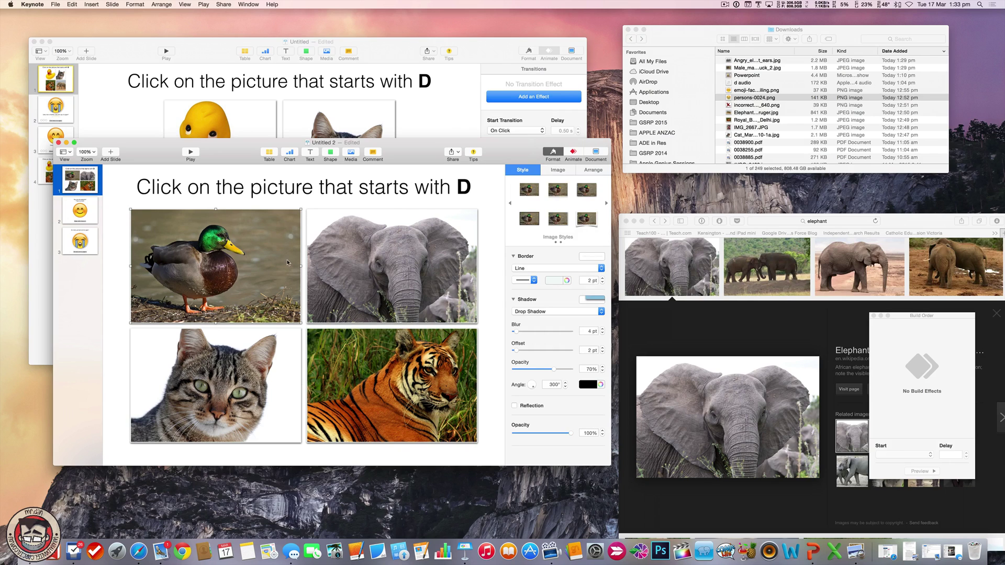
right_click(253, 262)
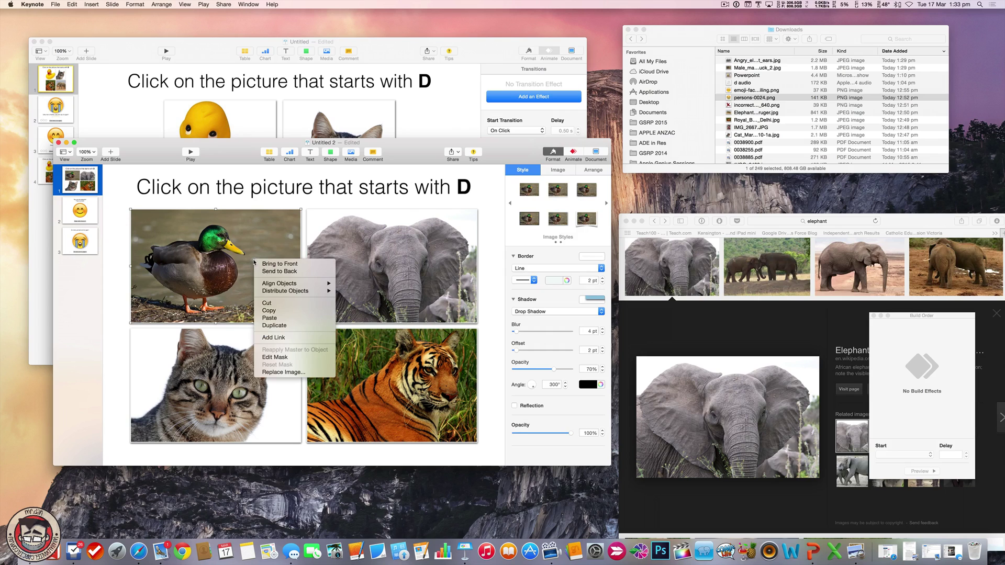
left_click(308, 339)
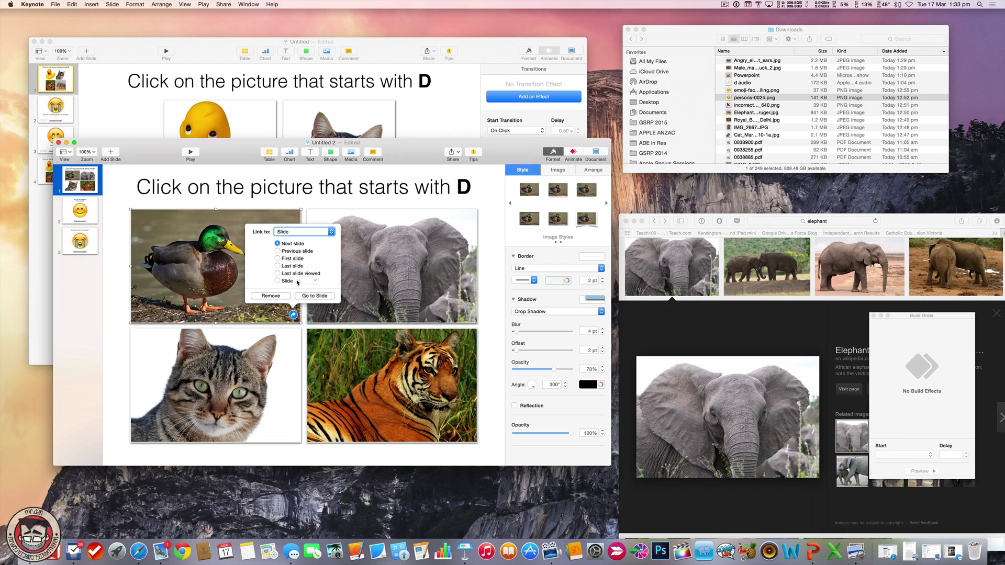
left_click(278, 281)
left_click(315, 281)
left_click(307, 299)
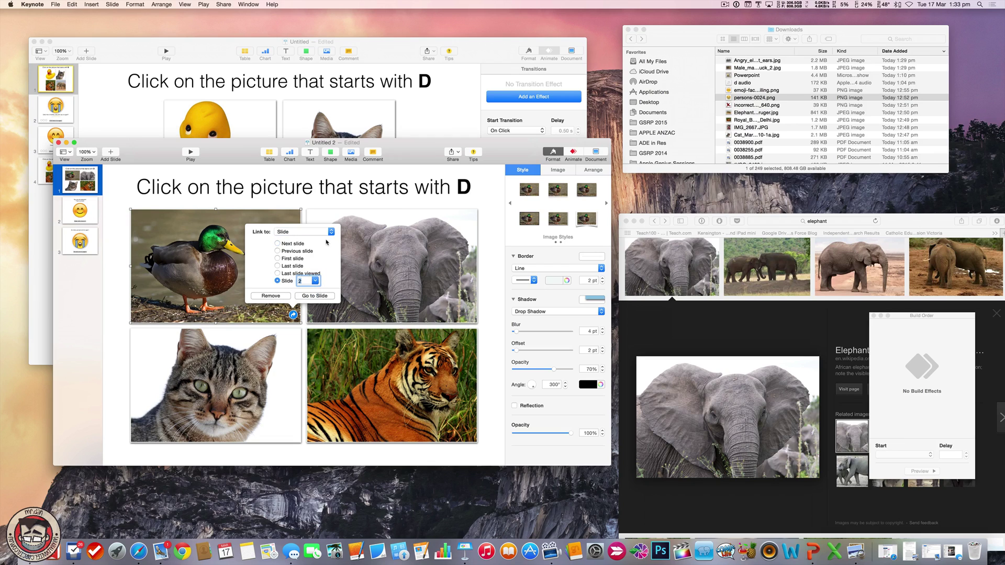
left_click(491, 288)
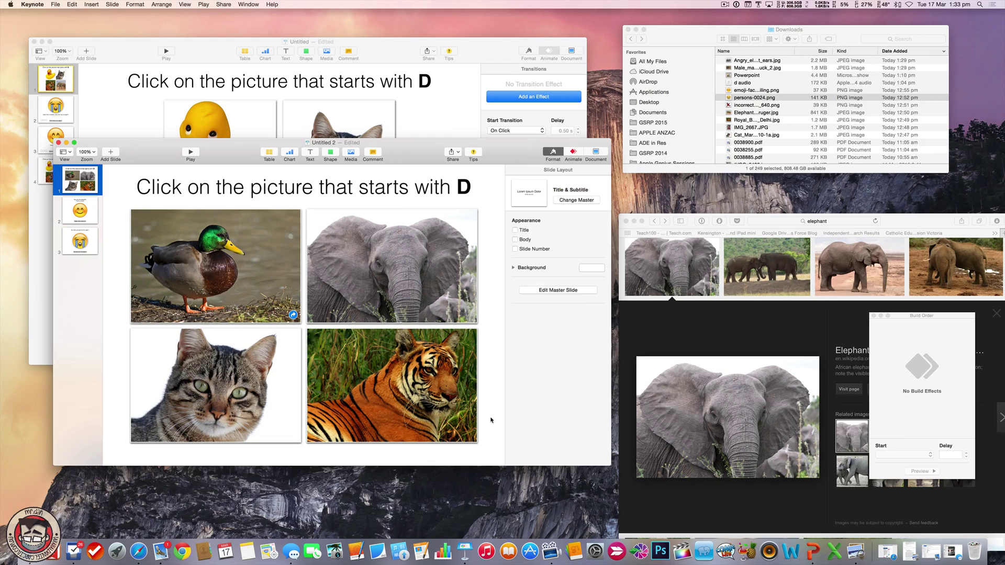
- Link the elephant, cat and tiger pictures together to slide 3
left_click(381, 275)
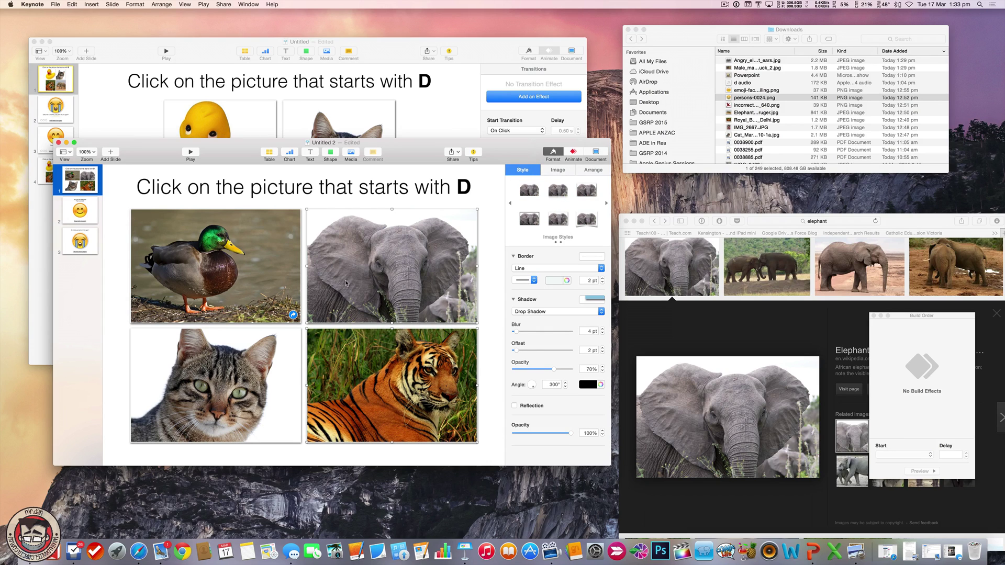
left_click(294, 367, "shift")
right_click(346, 345)
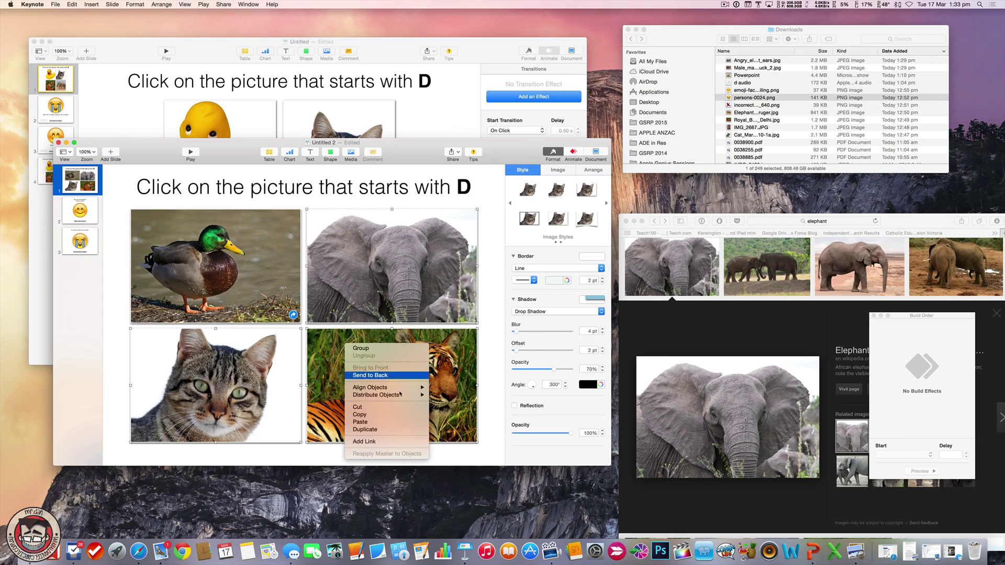
left_click(390, 442)
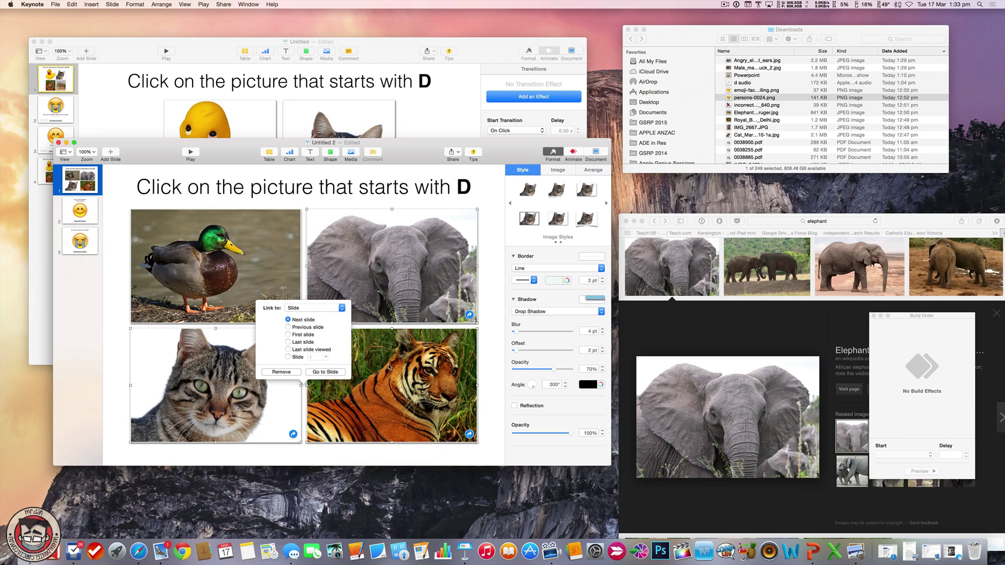
left_click(287, 357)
left_click(325, 357)
left_click(314, 383)
left_click(490, 321)
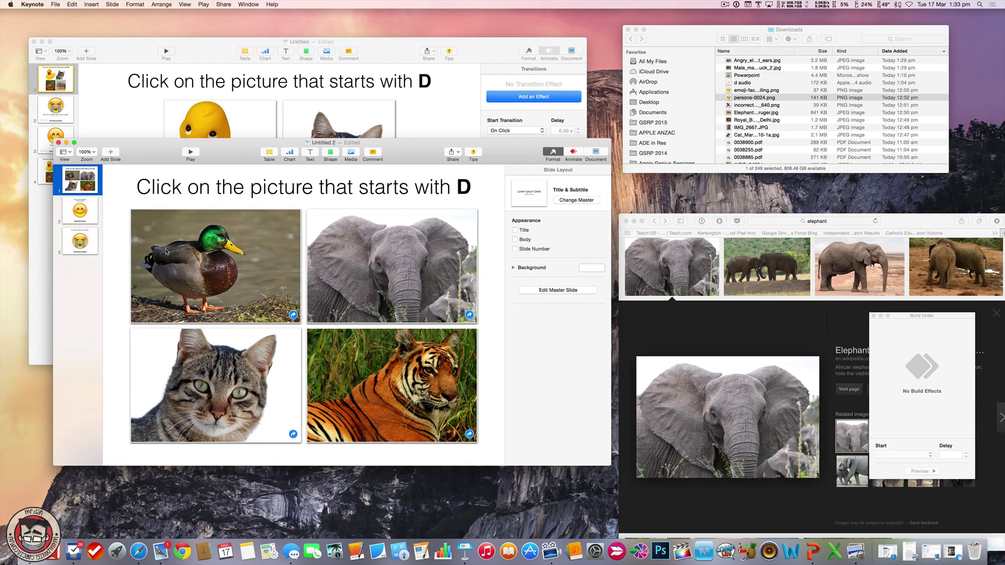
left_click(293, 315)
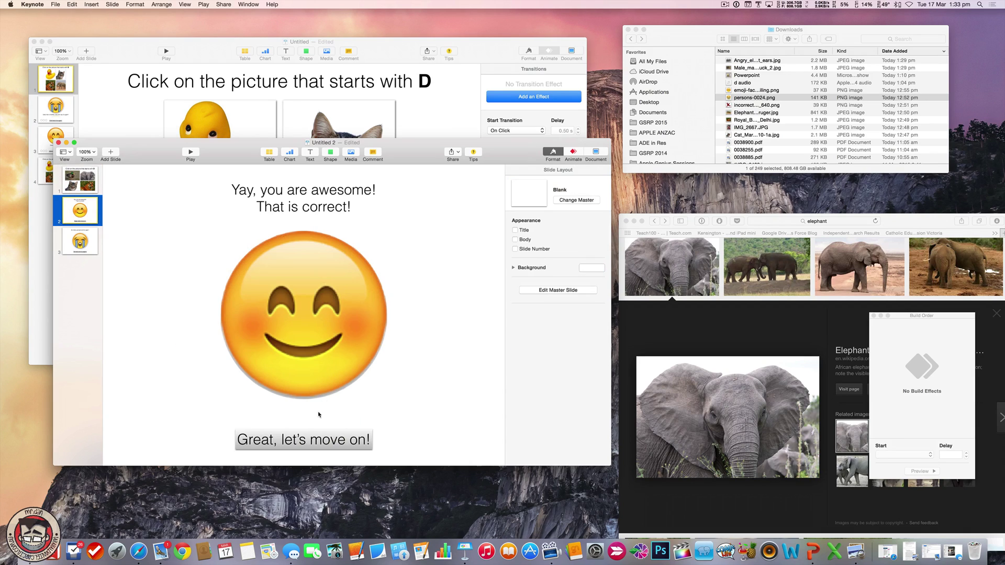
left_click(343, 441)
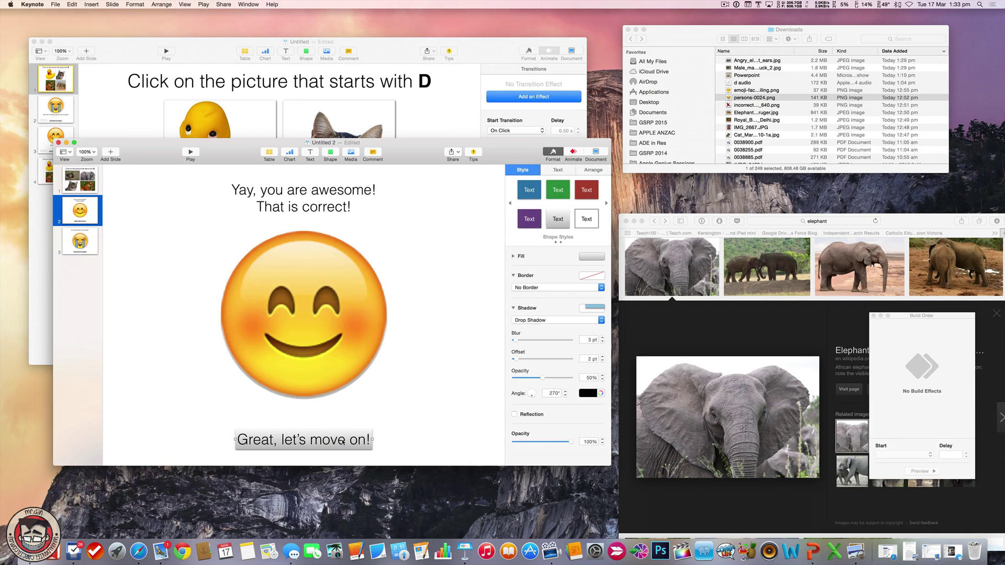
- Duplicate the first quiz slide, move the copy to the end, and change D to E
right_click(90, 187)
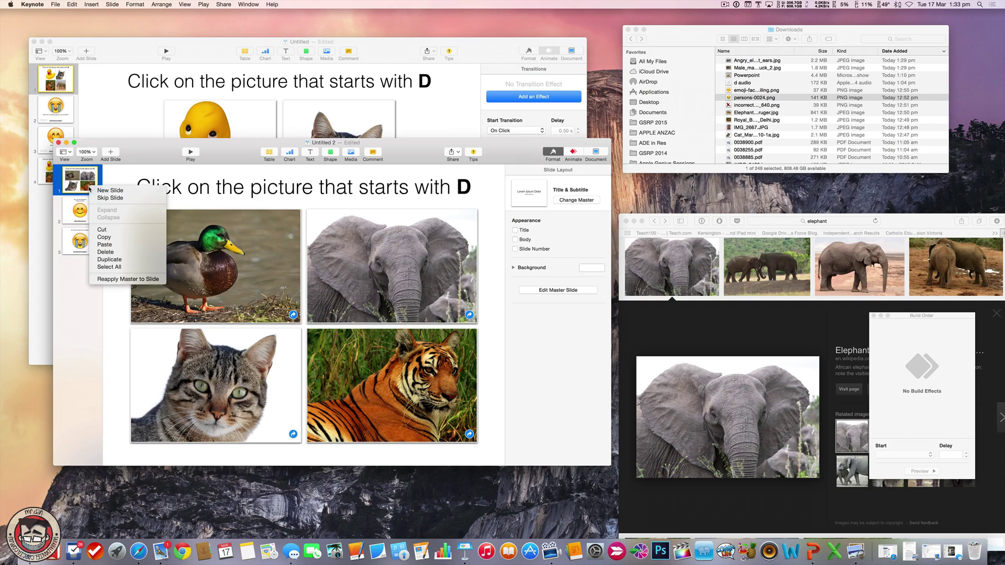
left_click(126, 259)
left_click_drag(69, 211, 76, 289)
double_click(461, 189)
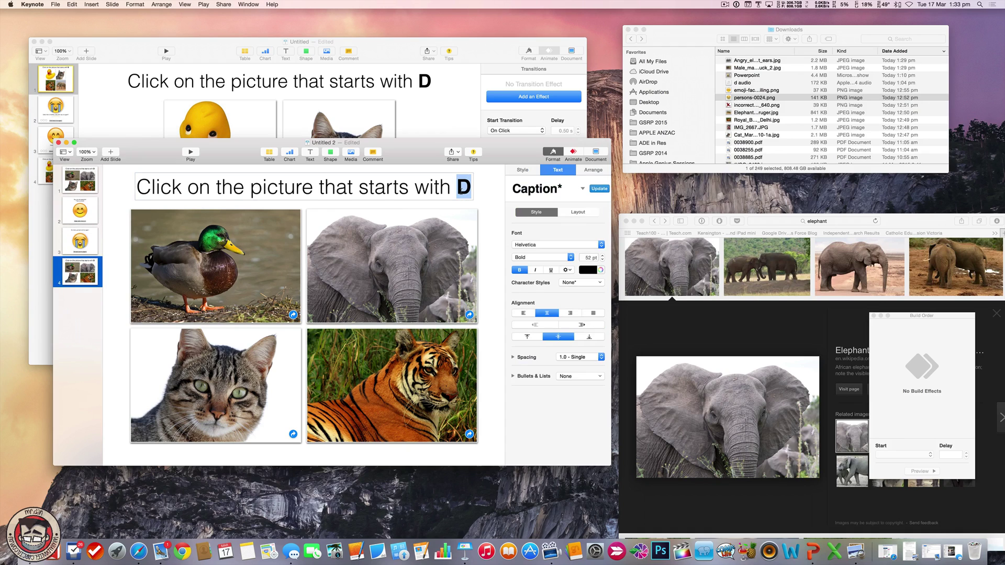
type("E")
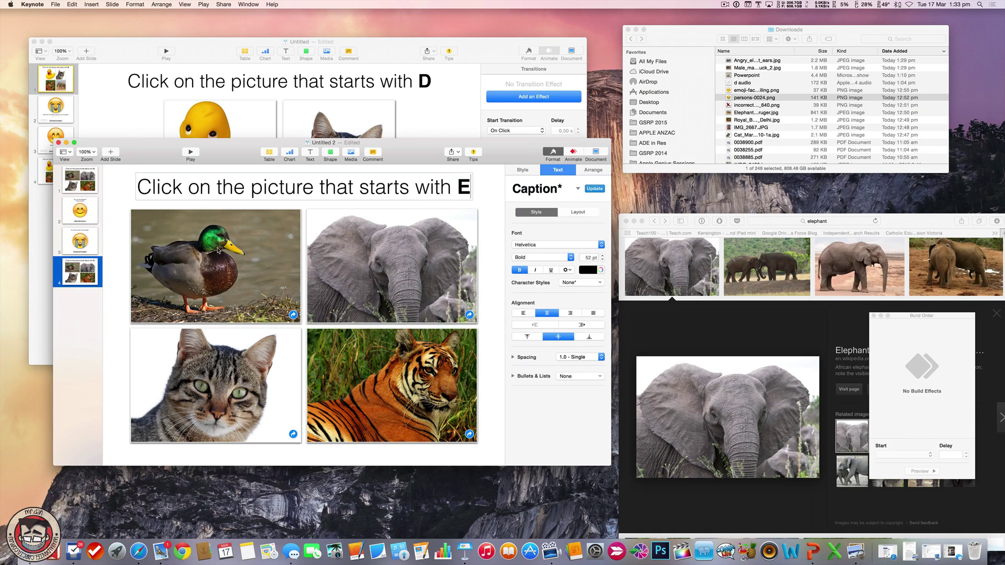
- Link the 'Great, let's move on!' label to slide 4
left_click(79, 210)
left_click(346, 444)
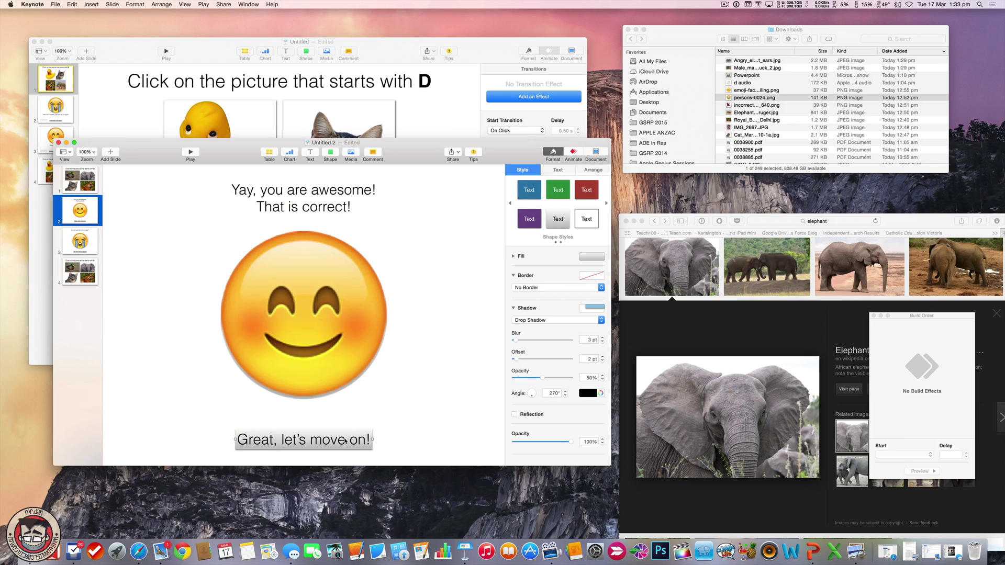
right_click(346, 434)
left_click(377, 511)
left_click(358, 360)
left_click(358, 360)
left_click(358, 408)
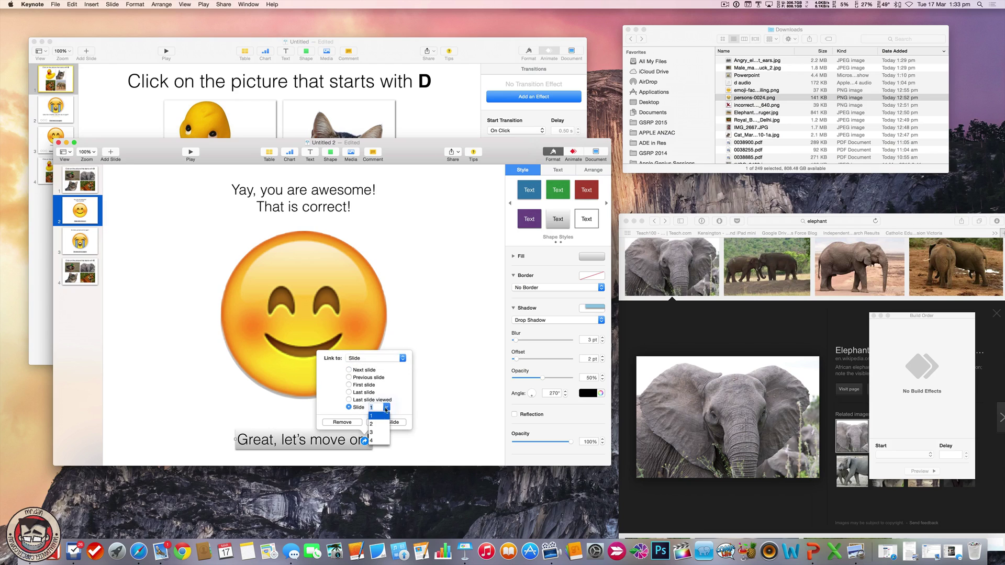
left_click(431, 365)
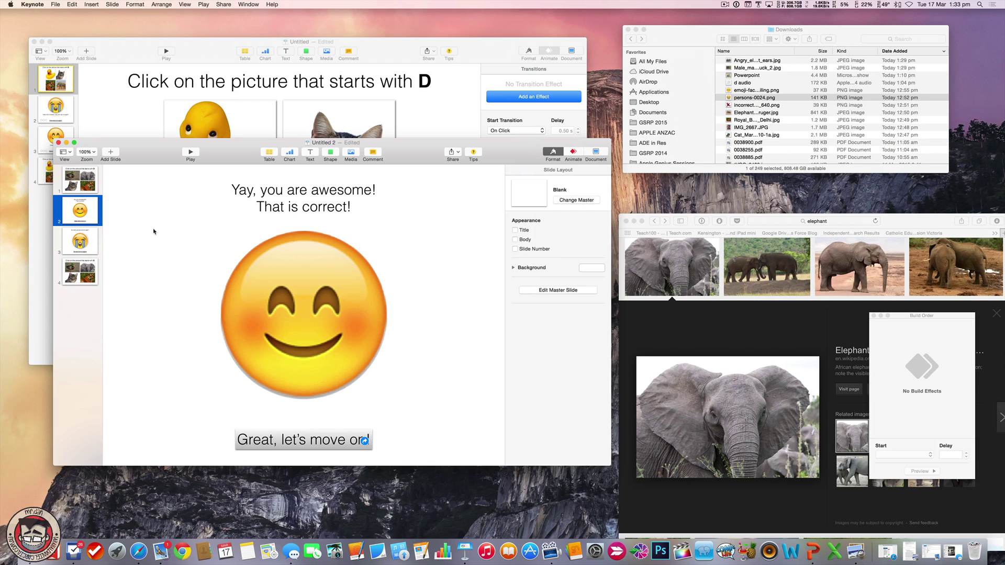
- Link the 'Go back and try again!' label back to slide 1
left_click(85, 251)
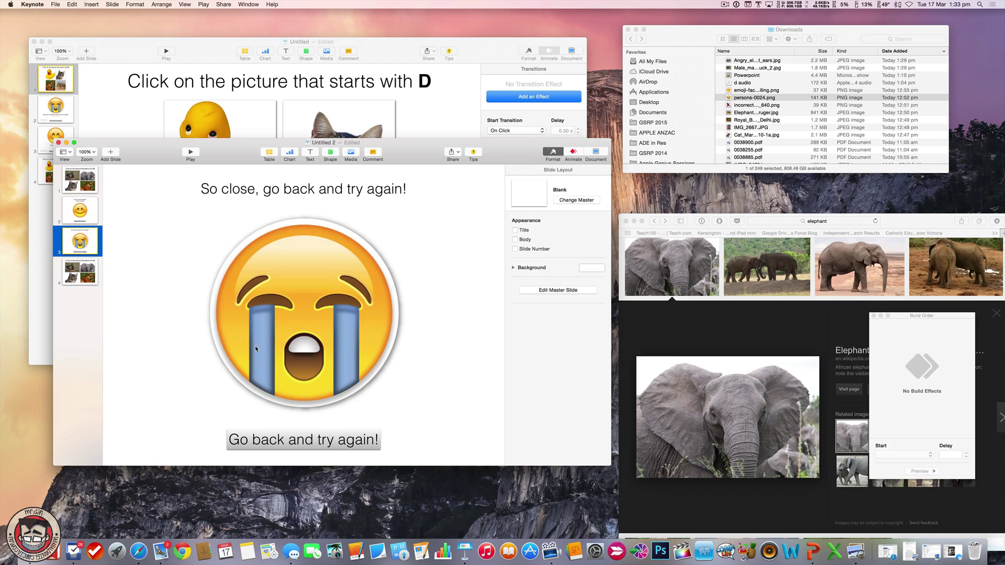
left_click(277, 440)
right_click(342, 441)
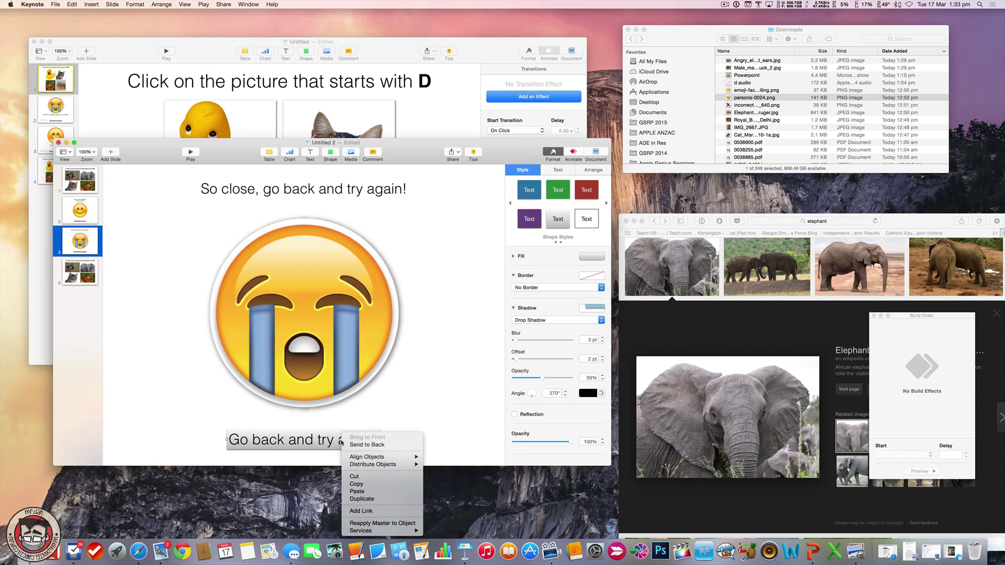
left_click(377, 511)
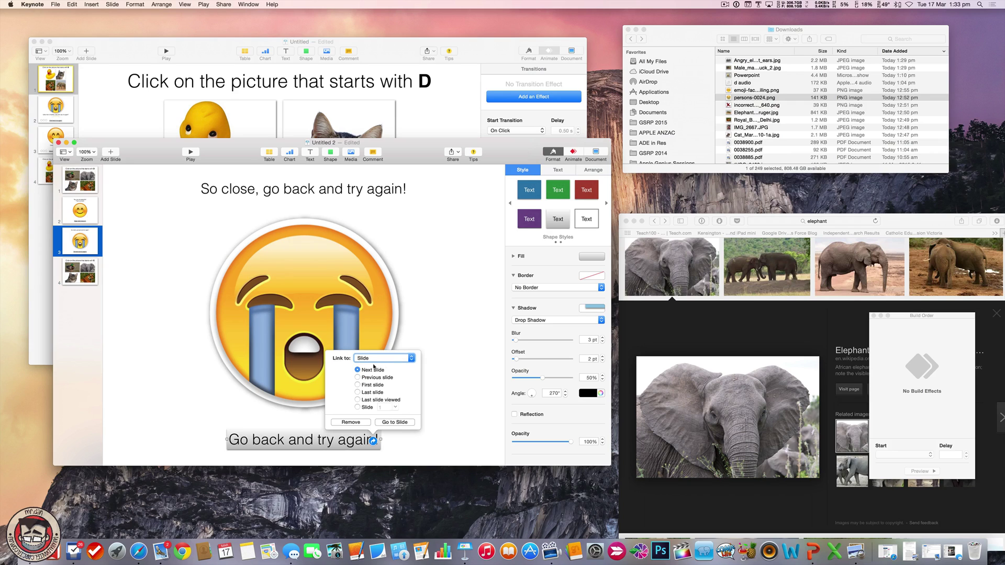
left_click(364, 407)
left_click(454, 366)
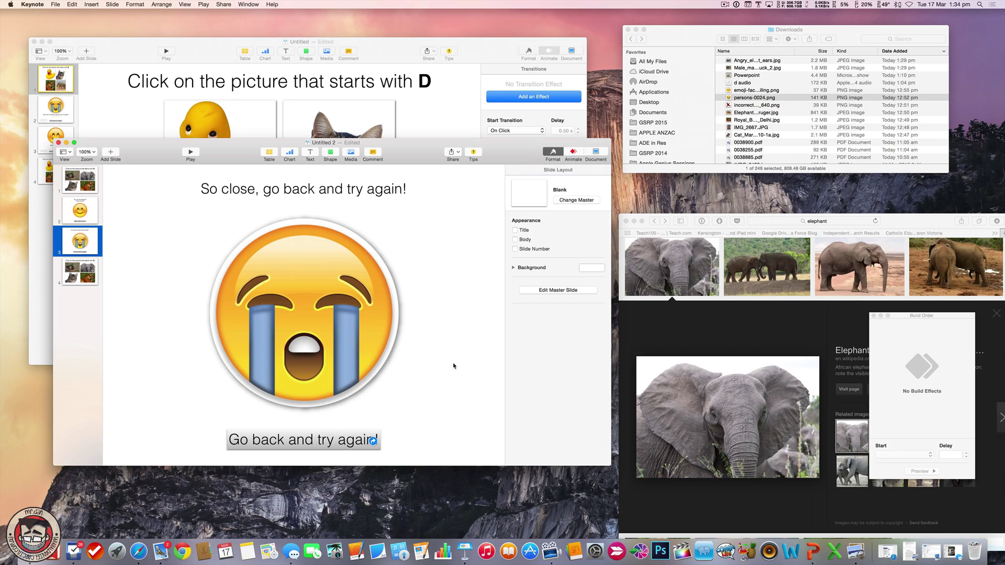
- Set the presentation type to Links Only in the Document settings
left_click(86, 188)
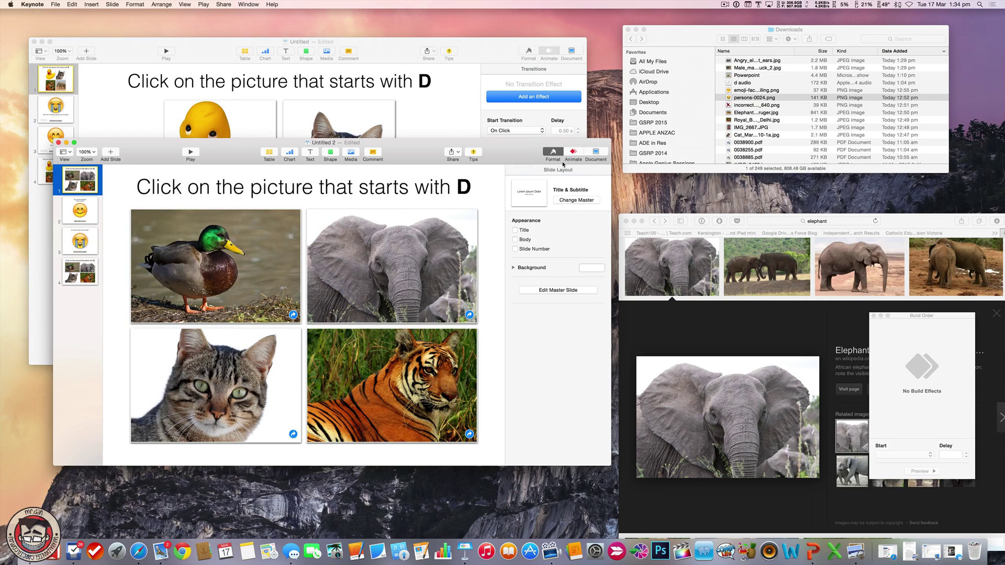
left_click(596, 151)
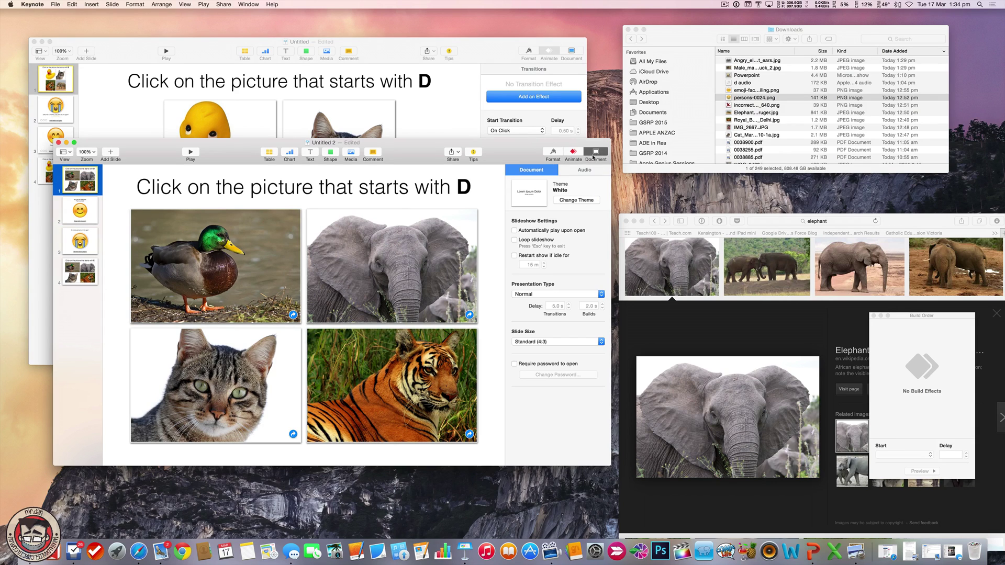
left_click(543, 295)
left_click(544, 303)
- Play the quiz and test the elephant, tiger, cat and duck answers and their feedback links
left_click(198, 155)
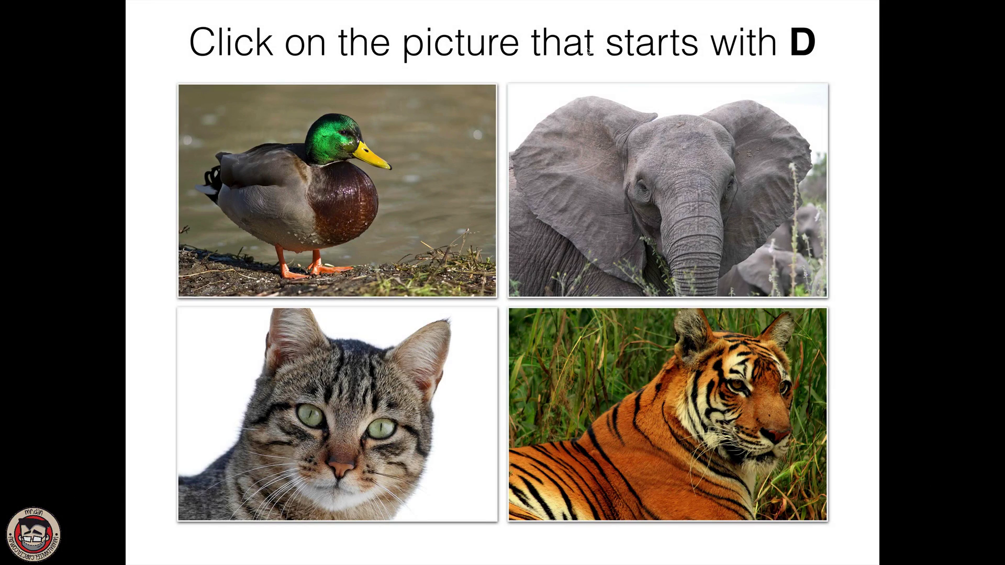
left_click(592, 162)
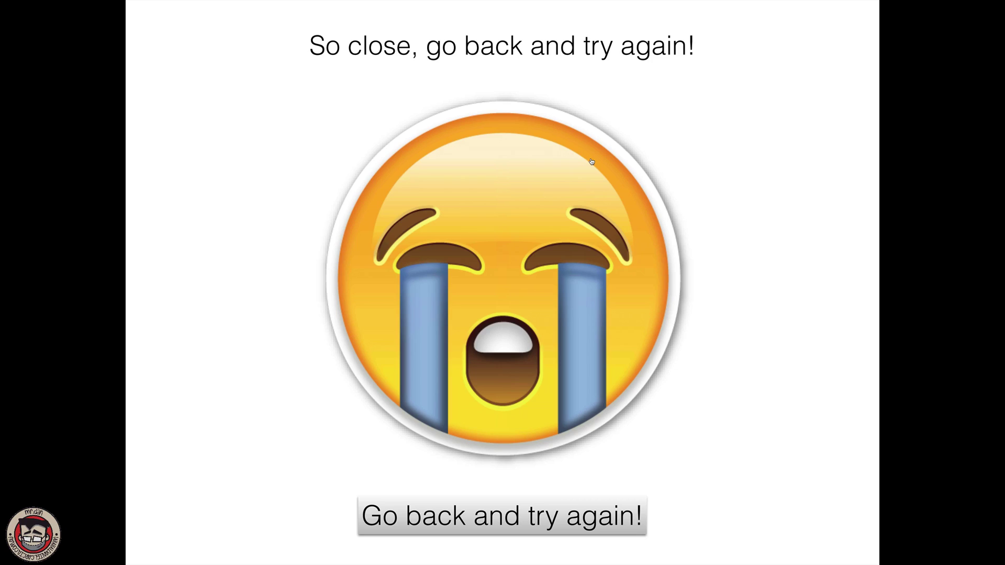
left_click(529, 524)
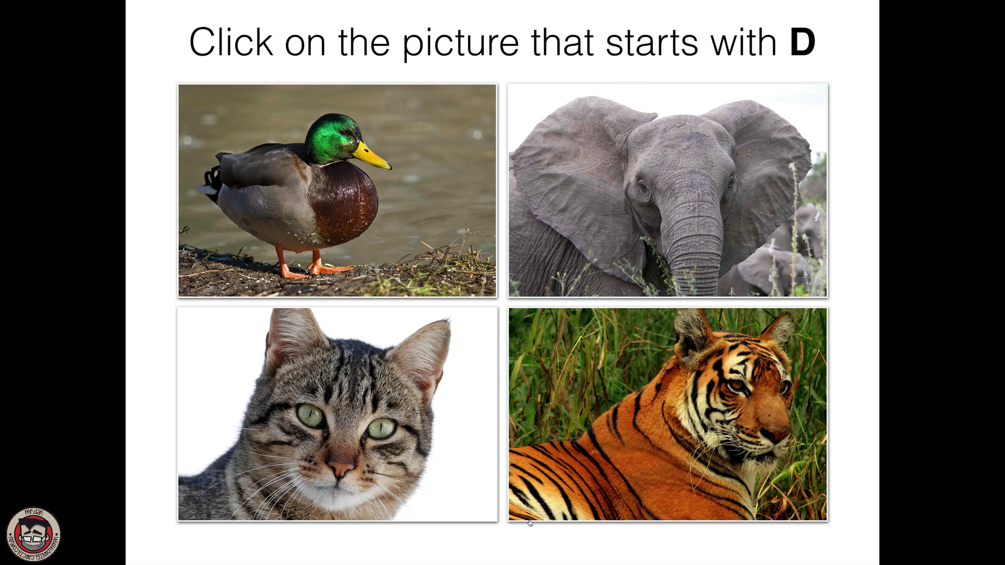
left_click(632, 374)
left_click(479, 522)
left_click(351, 383)
left_click(466, 511)
left_click(346, 197)
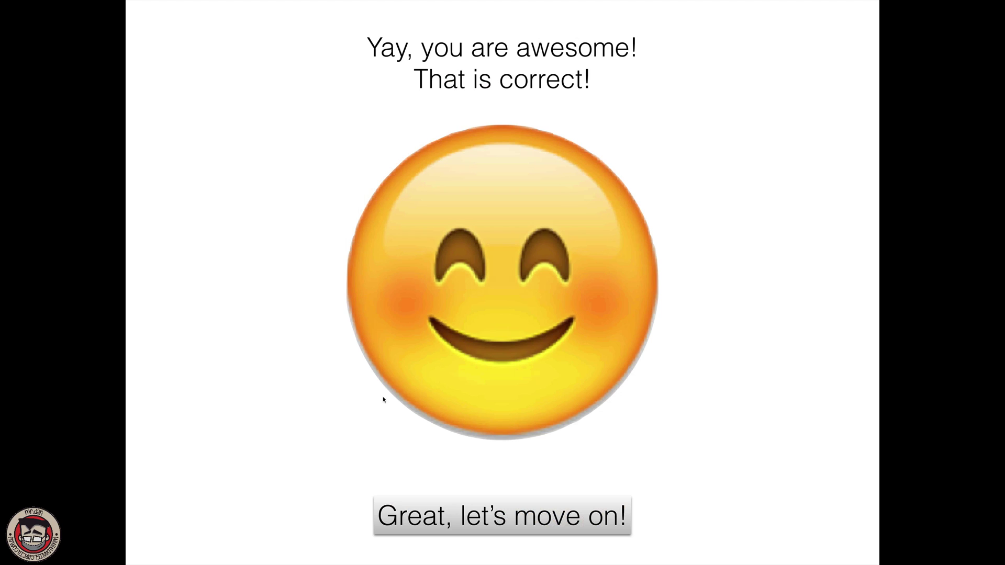
left_click(535, 523)
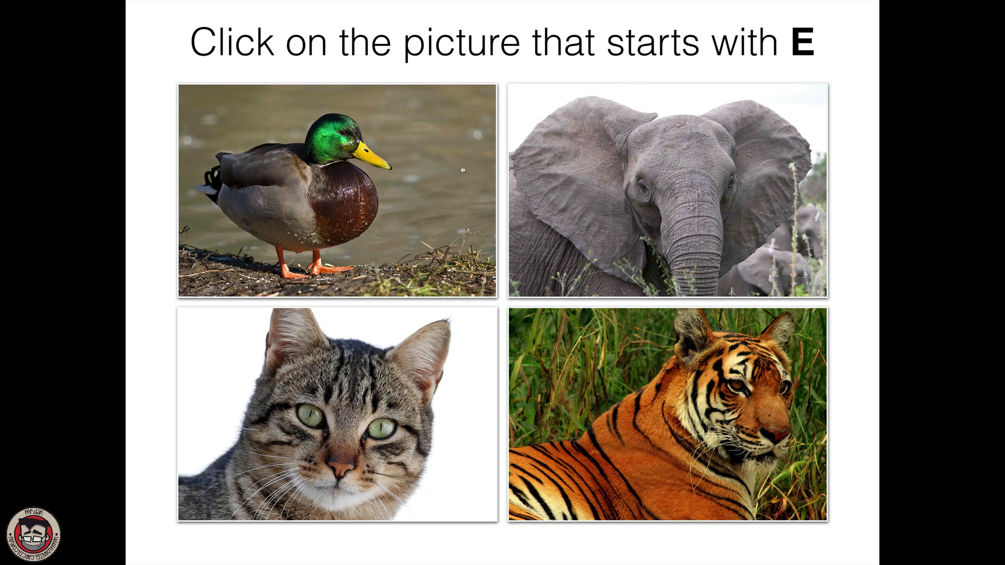
left_click(488, 141)
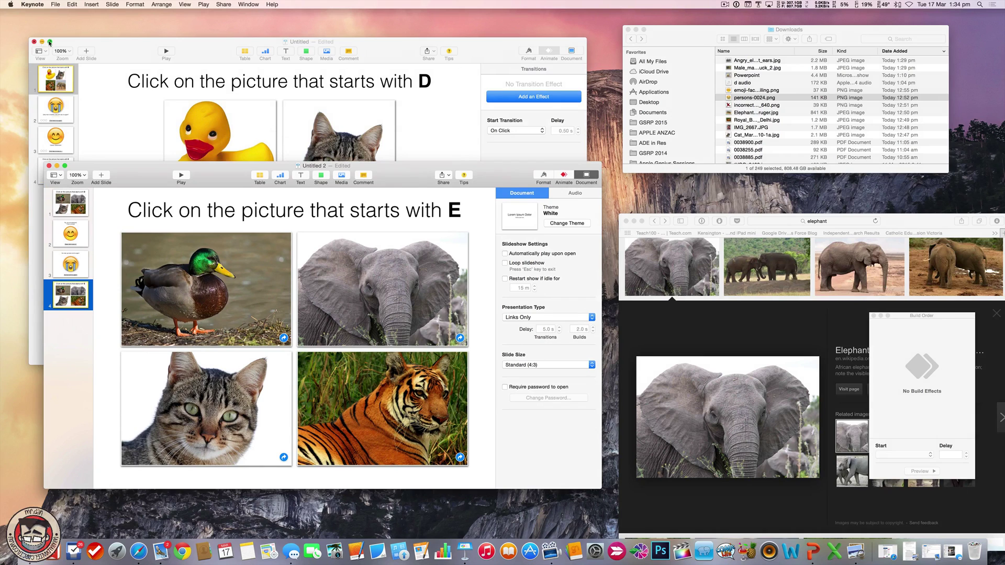
- Set the PowerPoint export format to .ppt under Advanced Options, then cancel the export
left_click_drag(412, 176, 404, 156)
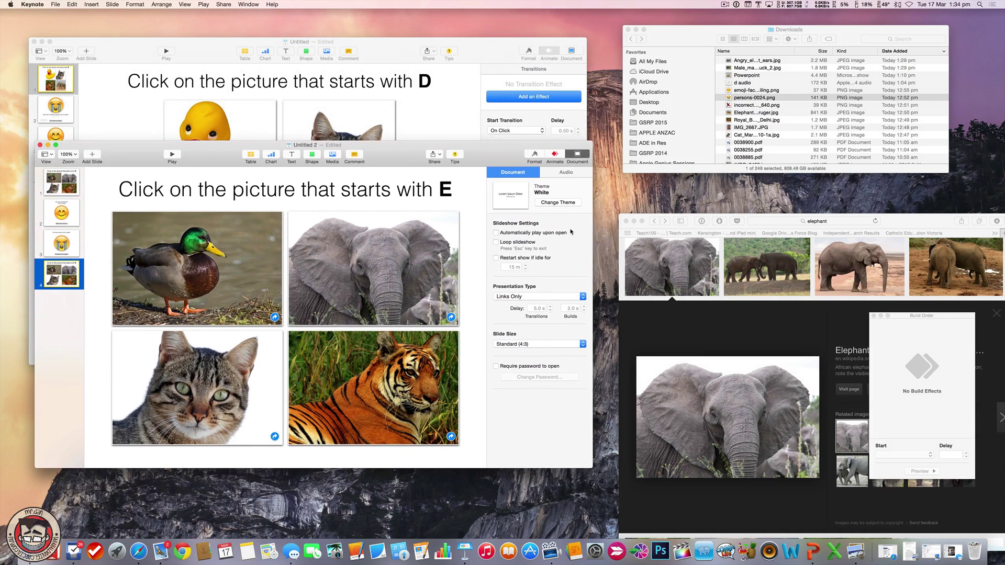
left_click(55, 4)
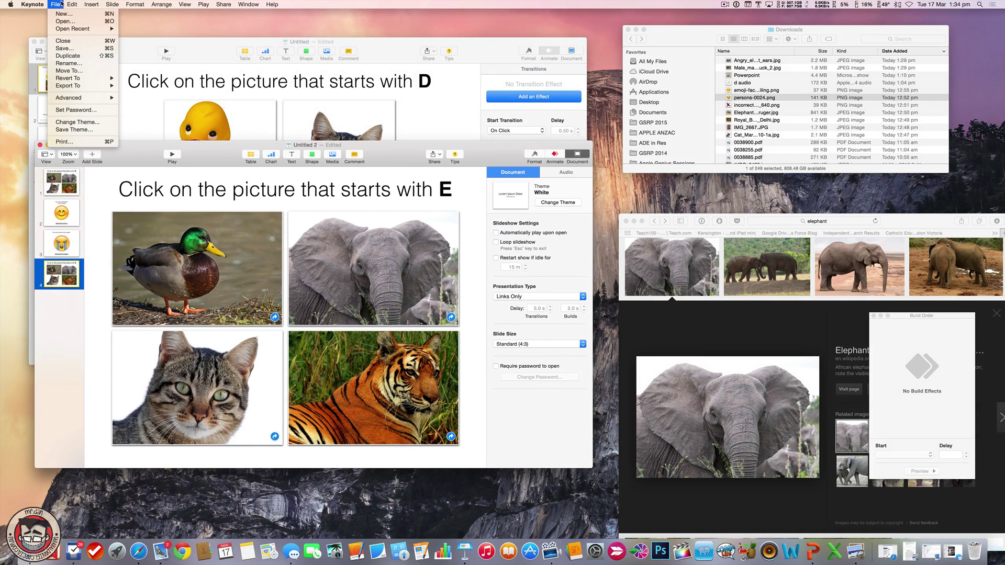
mouse_move(100, 90)
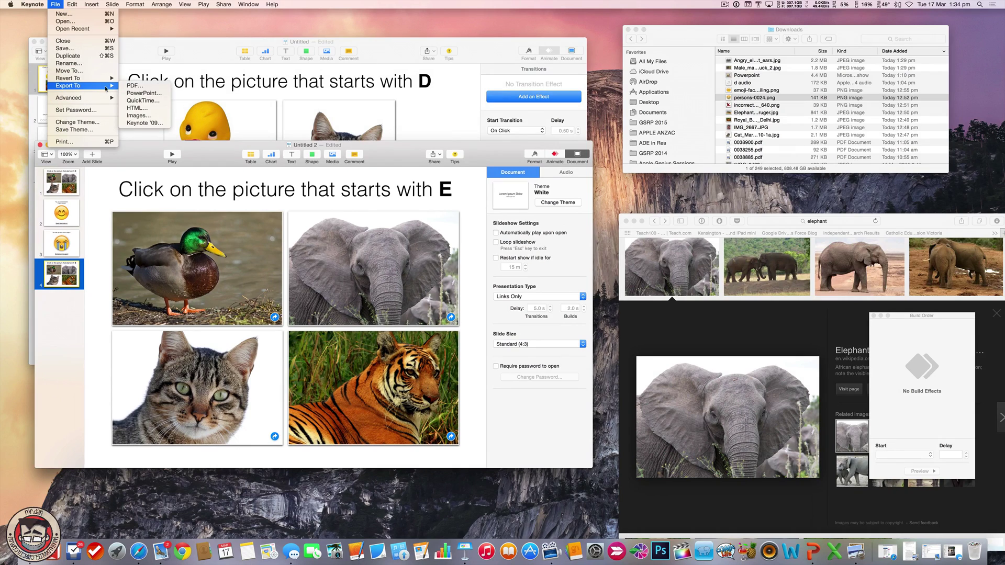
left_click(141, 93)
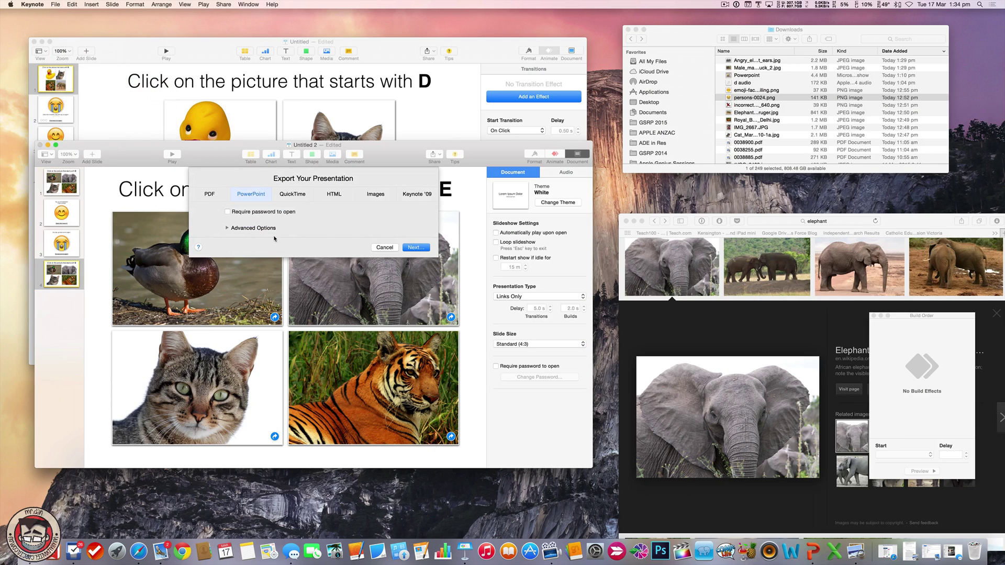
left_click(227, 227)
left_click(287, 243)
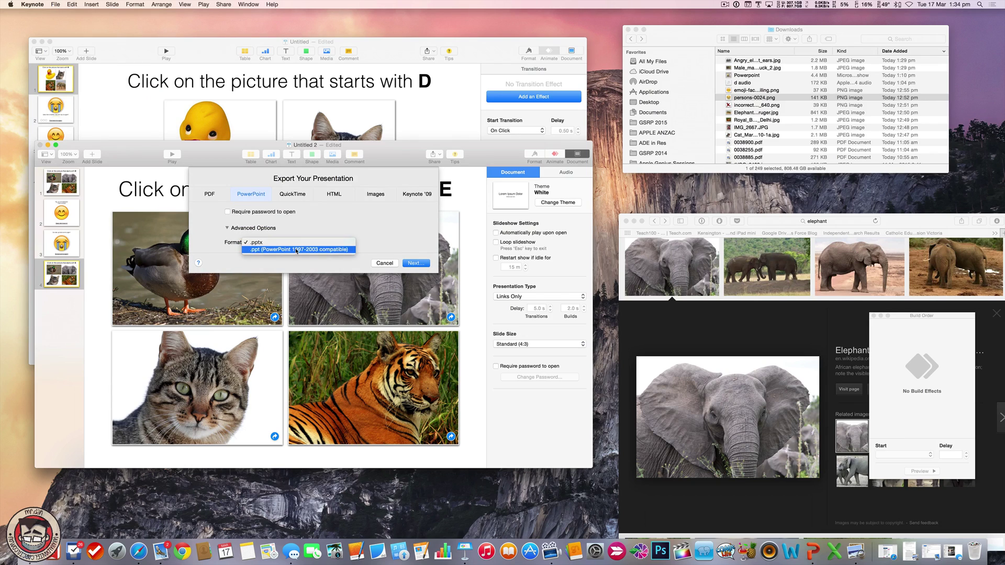
left_click(296, 251)
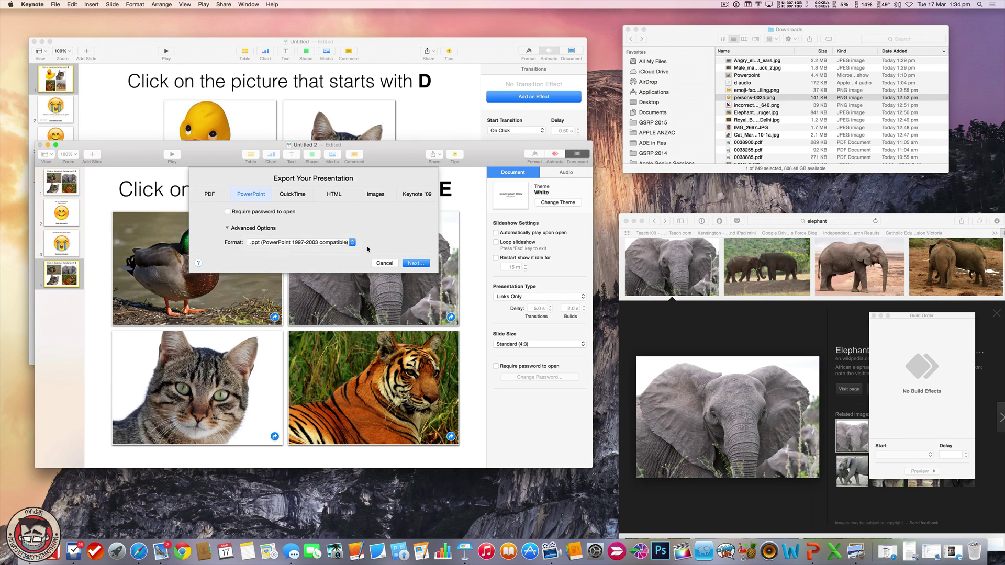
left_click(388, 263)
- Select the D question slide and save the presentation as 'Keynote'
left_click_drag(389, 159, 414, 127)
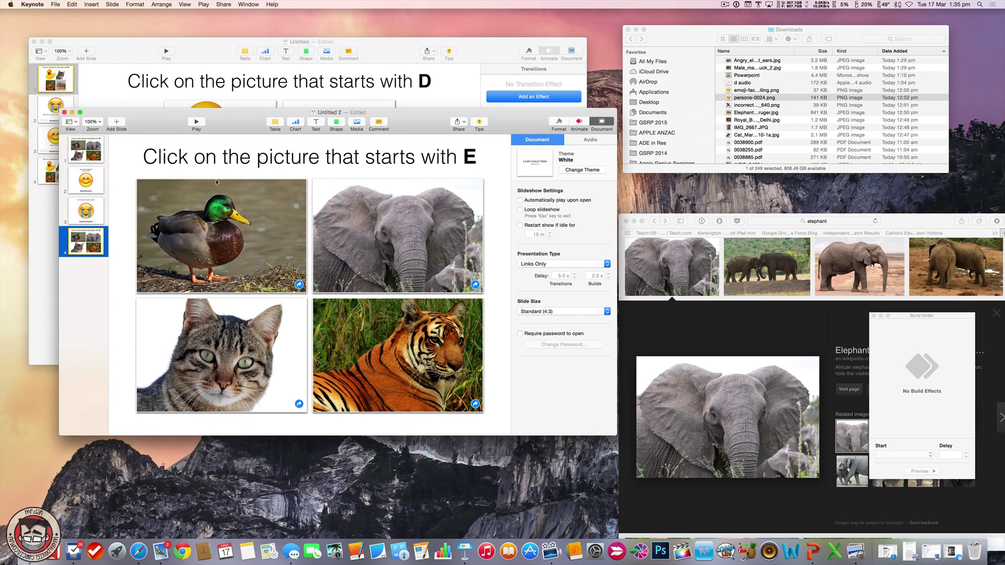
left_click(91, 157)
left_click_drag(236, 129, 220, 130)
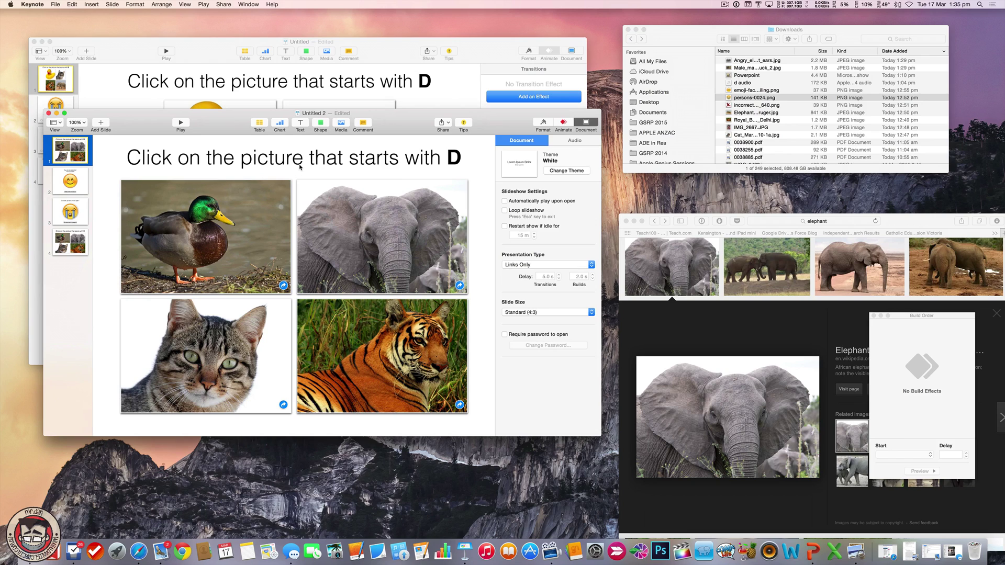
left_click(56, 4)
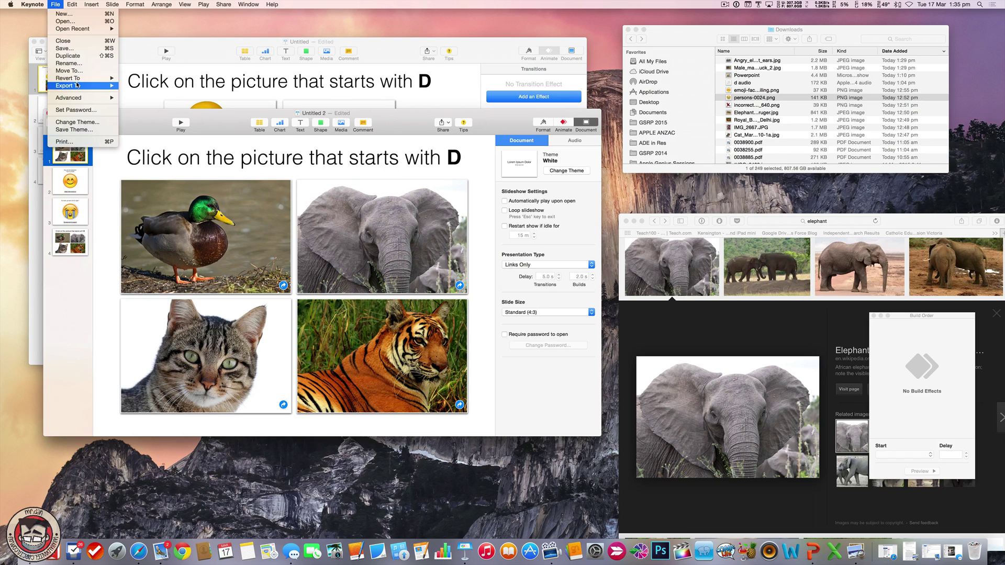
left_click(78, 48)
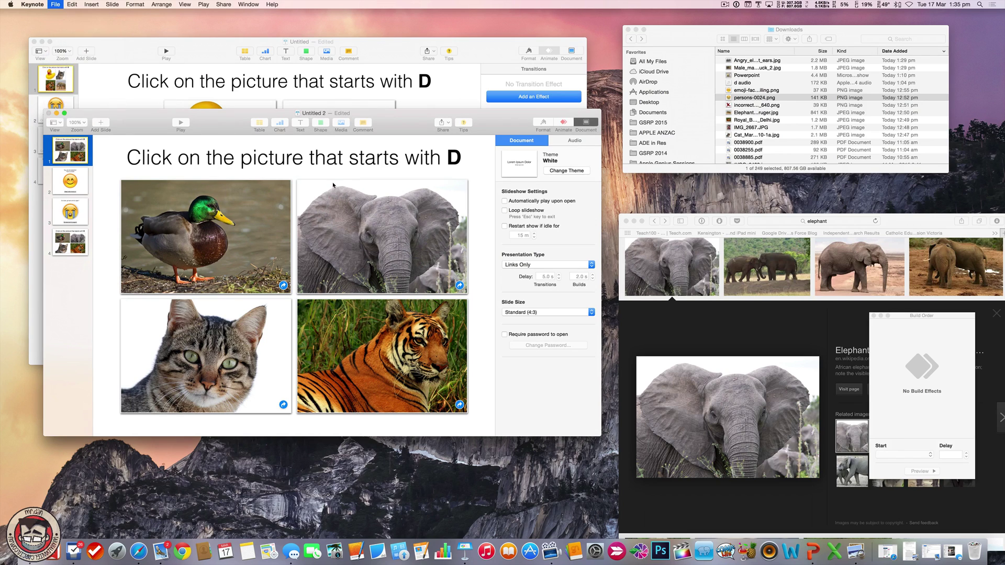
type("Keynote")
key("Return")
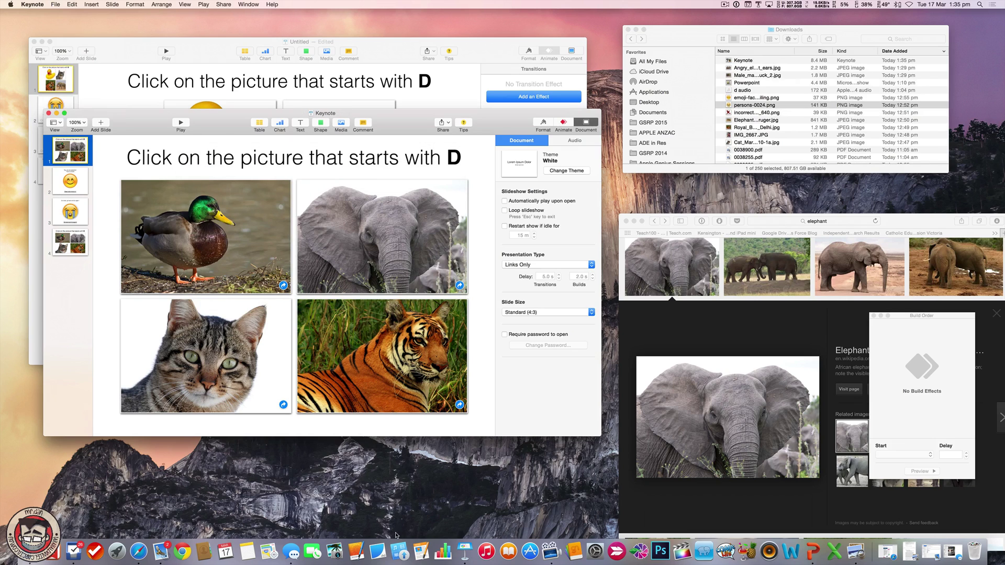
- Start a new book in iBooks Author from the Blank template and delete its title box
left_click(357, 552)
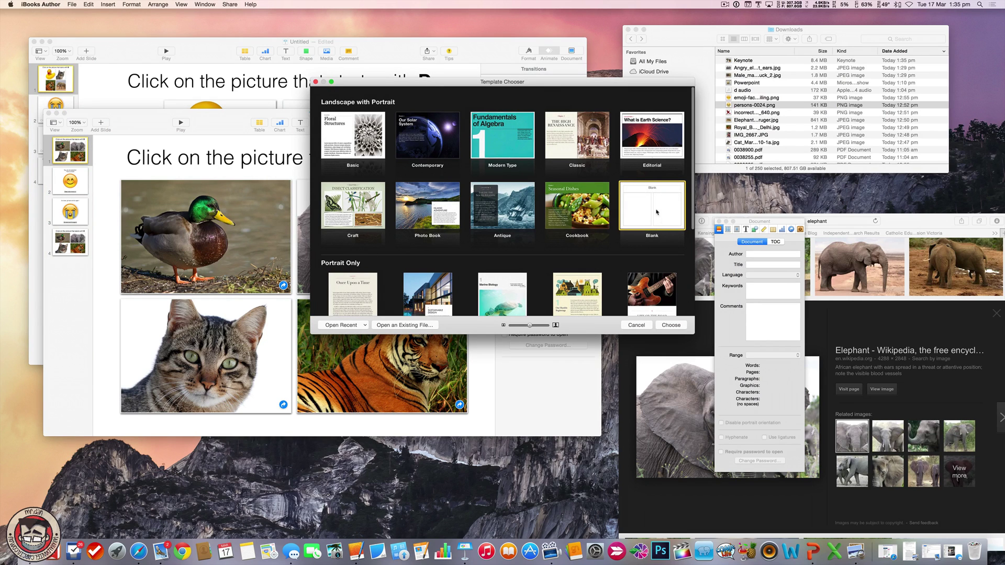
double_click(648, 217)
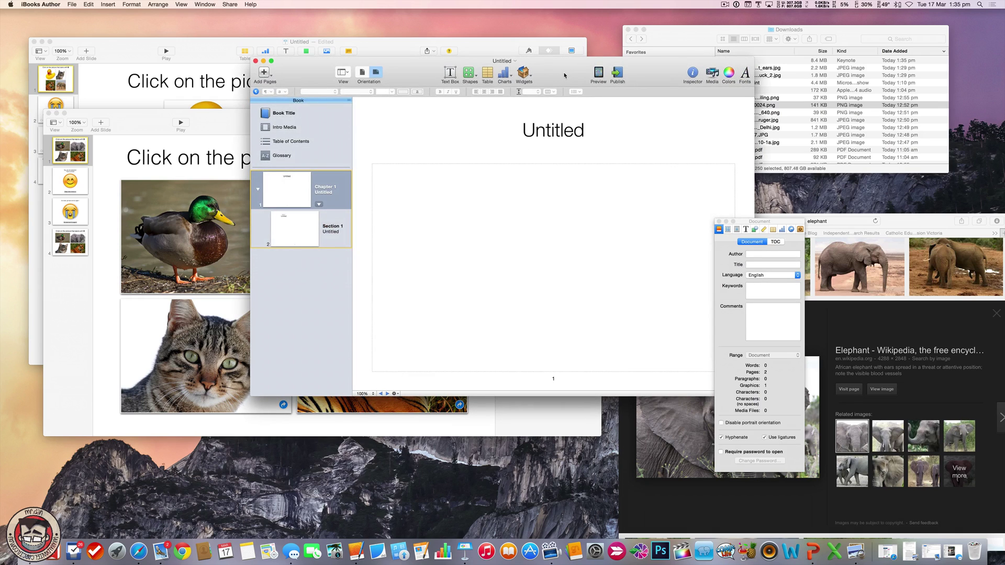
left_click_drag(564, 76, 484, 93)
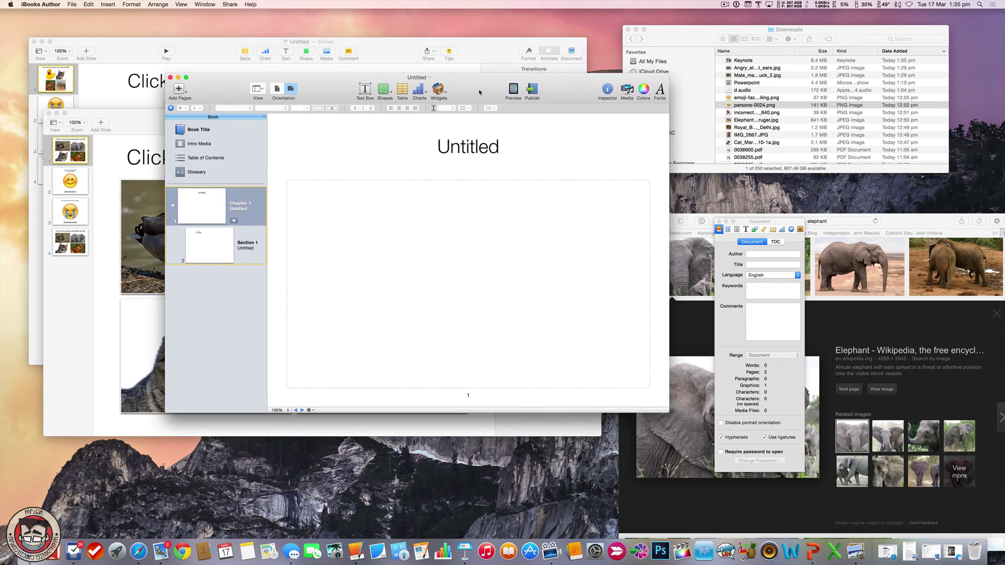
left_click(466, 157)
key("Delete")
left_click(448, 230)
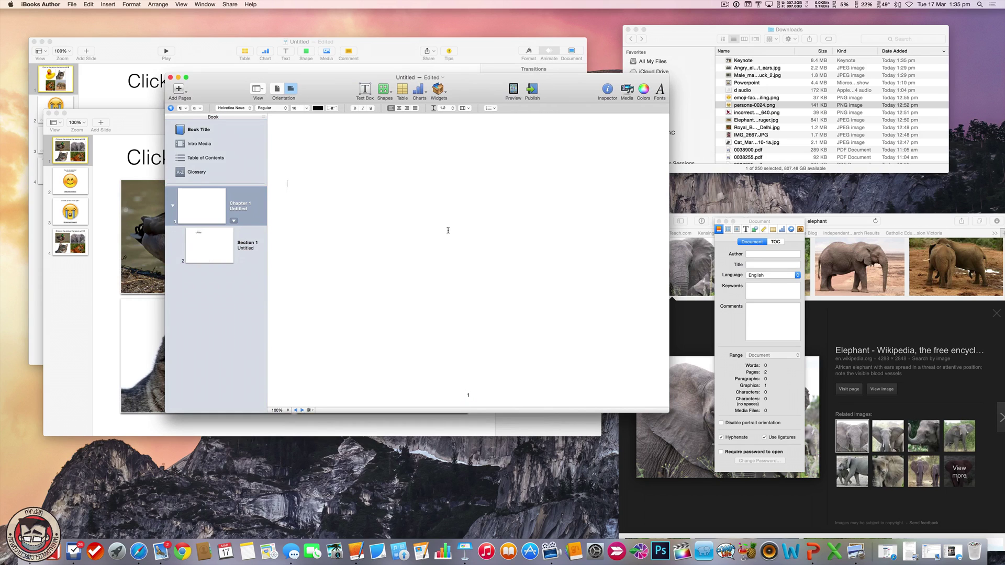
- Drop the saved Keynote file from Downloads onto the page as a widget
left_click(439, 92)
left_click(507, 170)
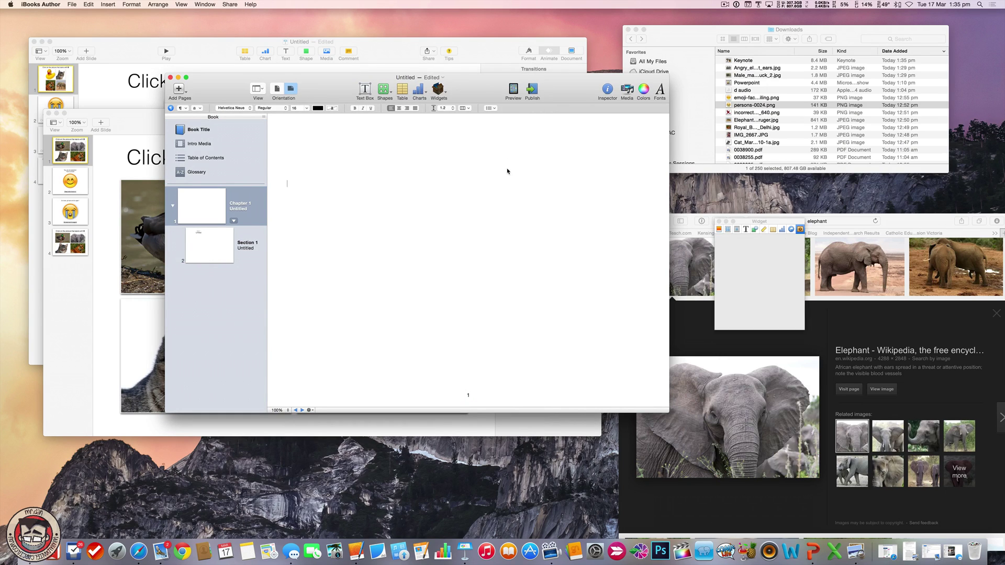
left_click_drag(490, 243, 473, 250)
key("Delete")
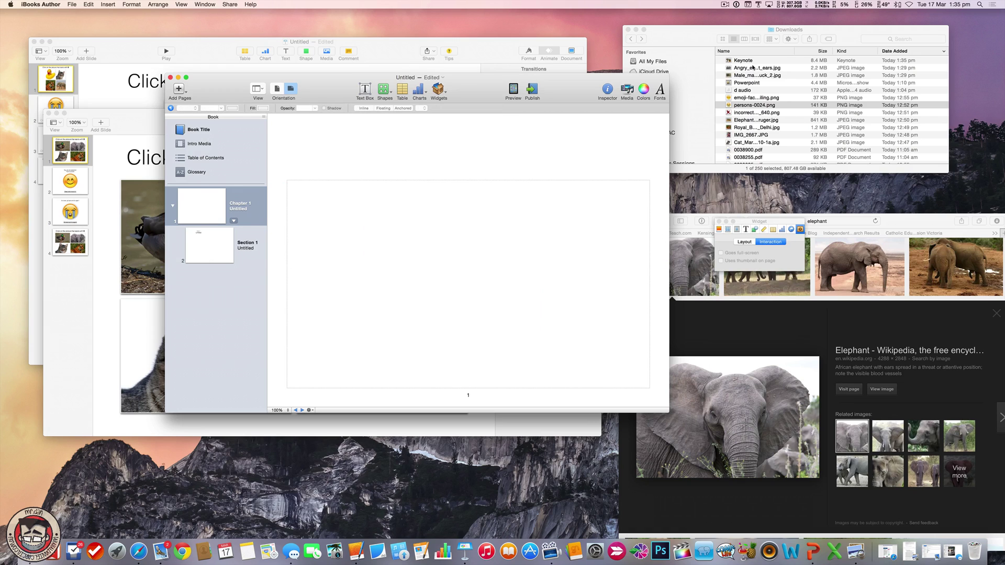
left_click(751, 64)
left_click_drag(751, 64, 483, 243)
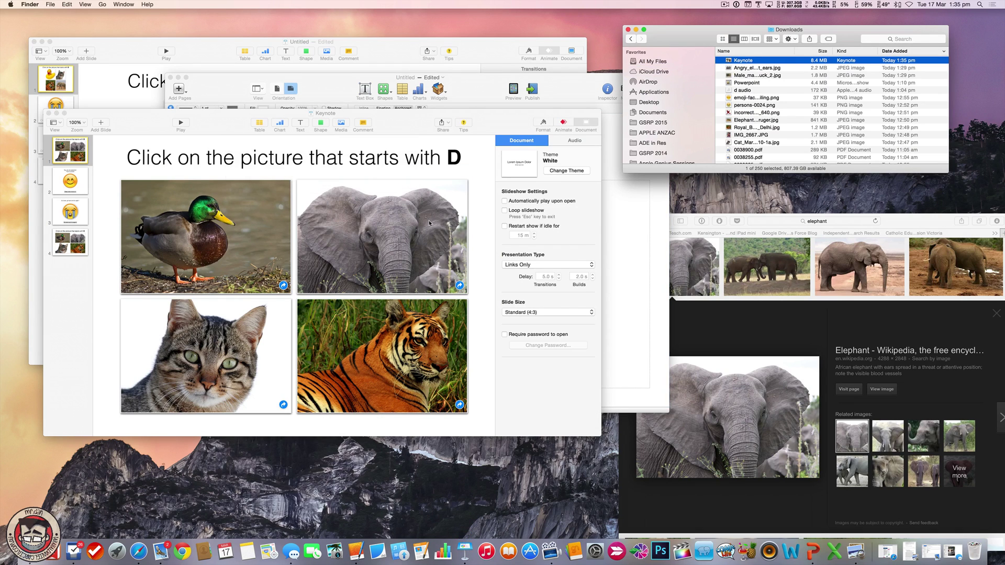
- Enlarge the quiz widget and move it up and left on the page
left_click(632, 241)
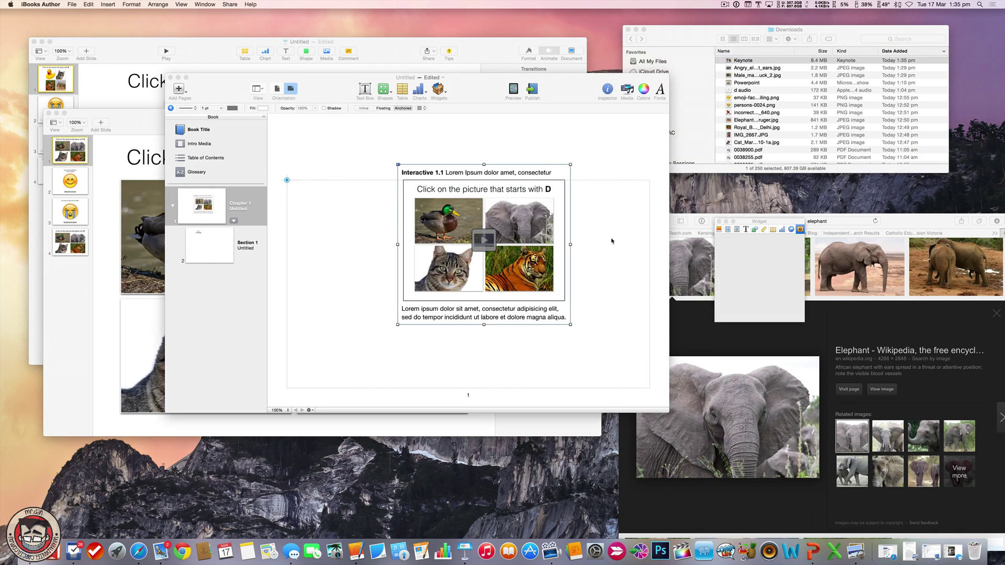
left_click_drag(550, 278, 512, 267)
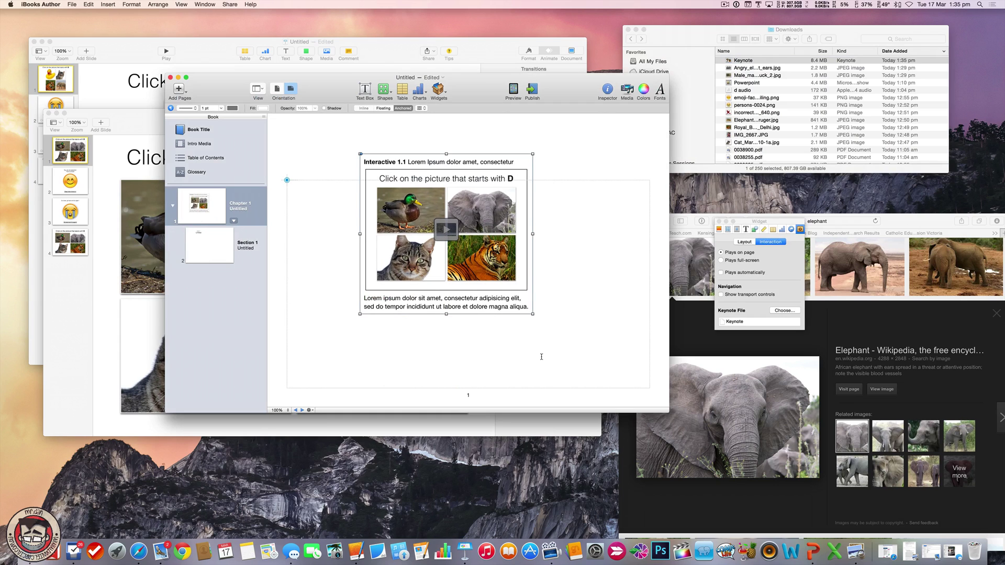
left_click_drag(531, 314, 625, 390)
left_click_drag(538, 277, 508, 269)
double_click(349, 155)
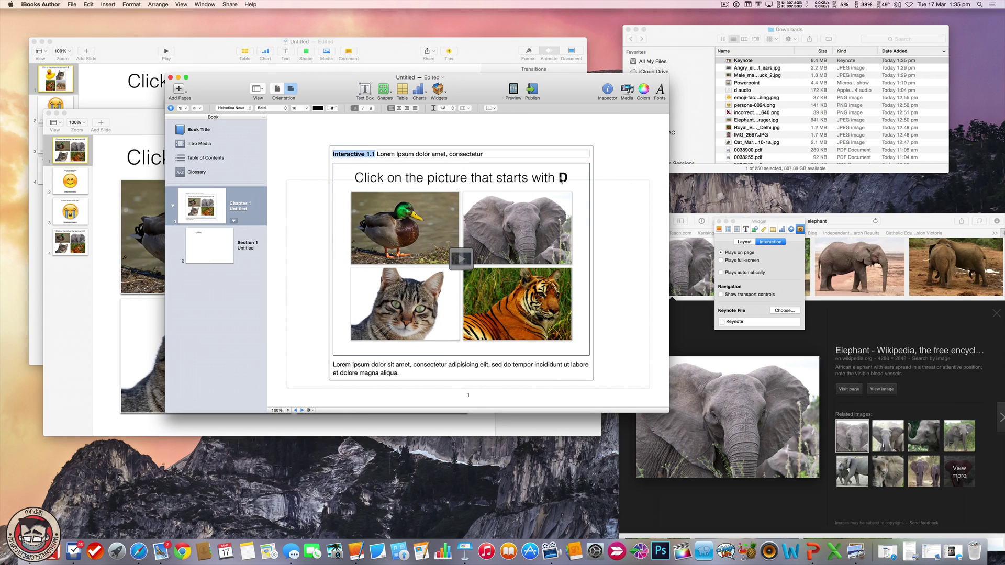
left_click(631, 187)
- Turn off the widget's title, caption and background in its Layout settings
left_click(591, 152)
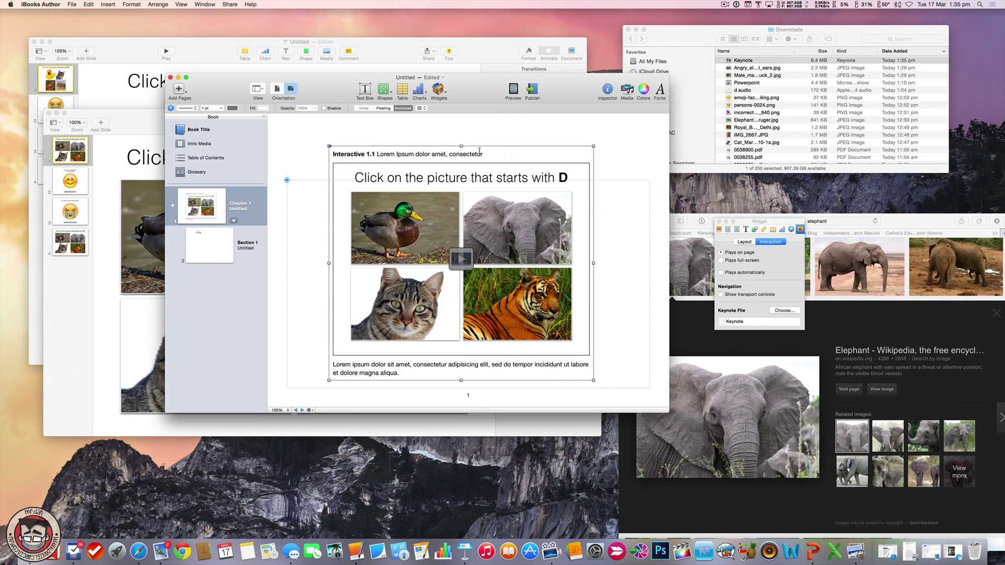
left_click(743, 242)
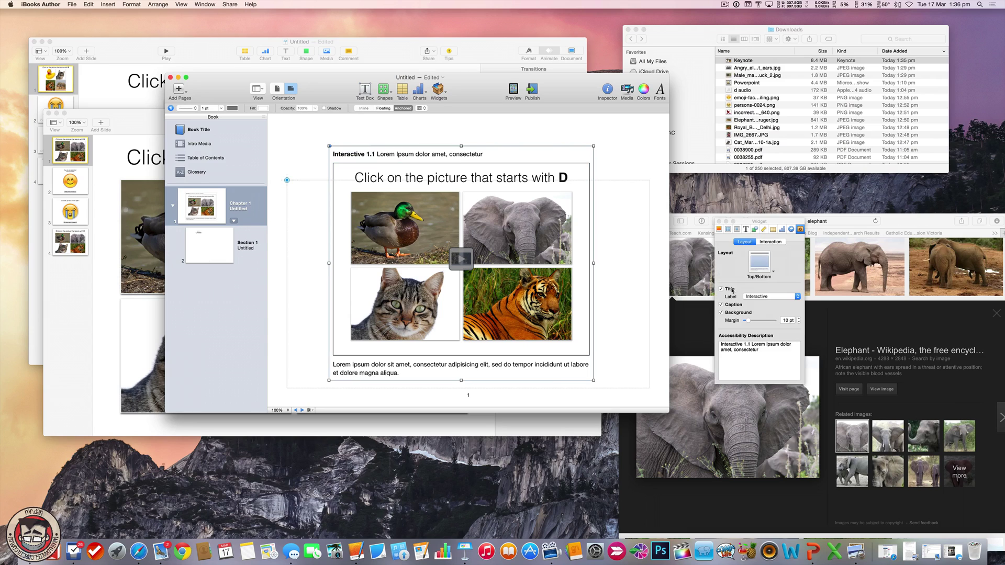
left_click(722, 288)
left_click(722, 305)
left_click(721, 312)
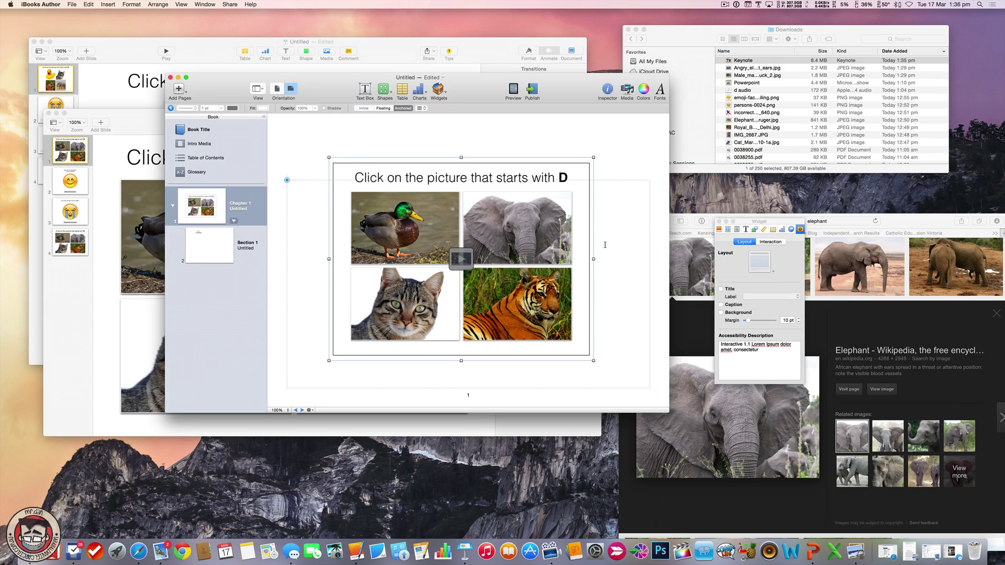
- Enlarge the widget further and centre it on the page
left_click_drag(504, 242, 501, 248)
left_click_drag(589, 163, 628, 127)
left_click_drag(491, 222, 471, 236)
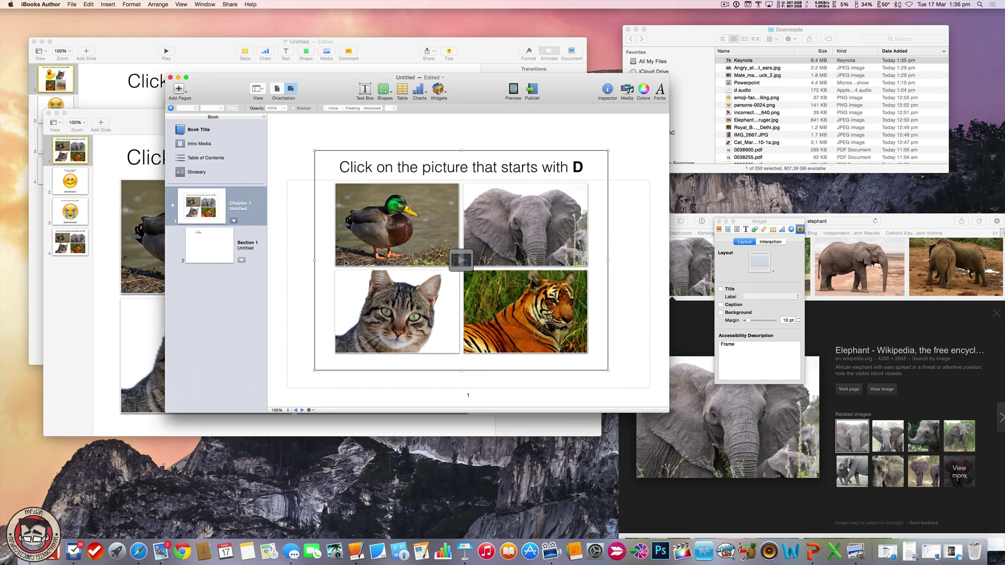
- Preview the book in iBooks on this Mac, accepting the portrait orientation alert
left_click(513, 92)
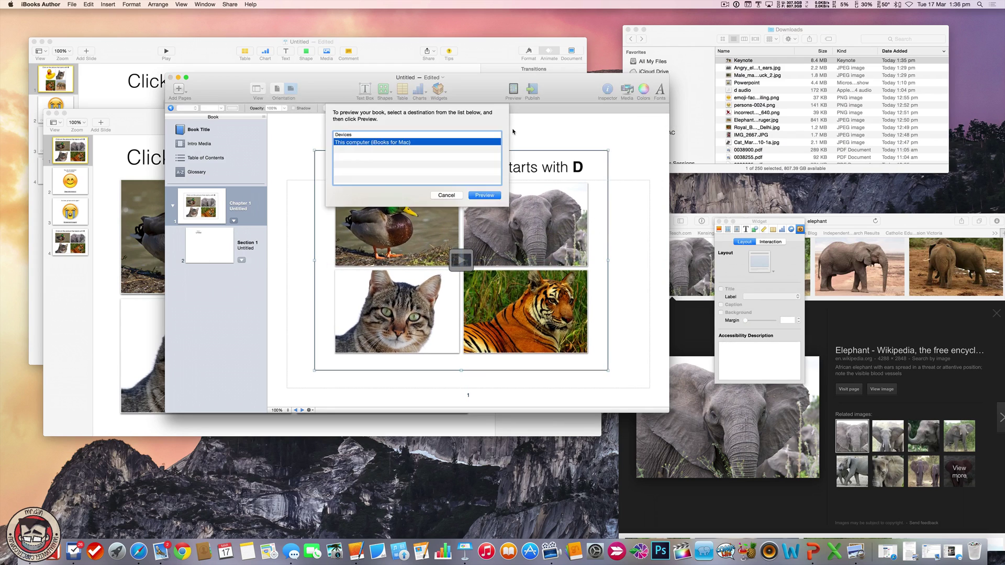
left_click(495, 198)
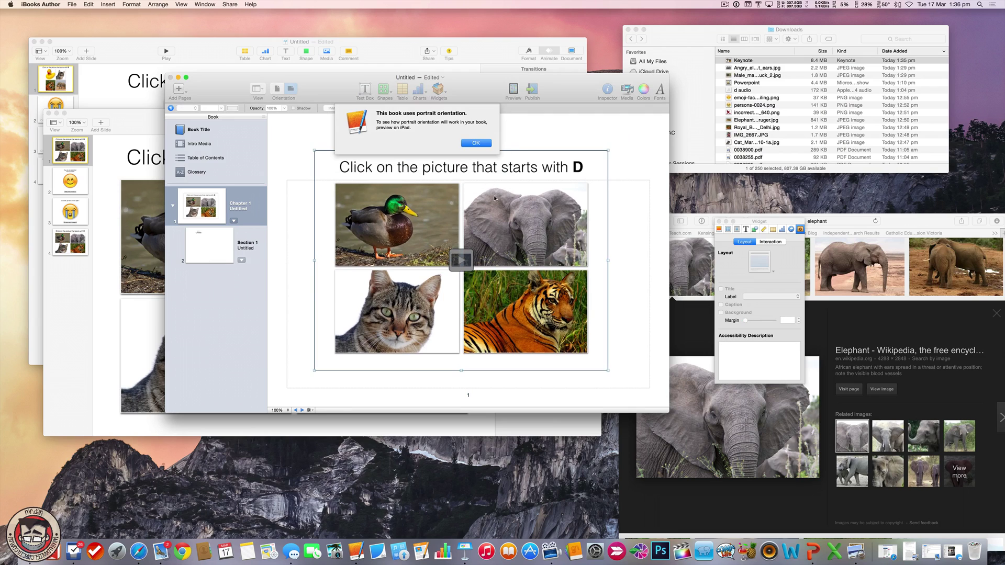
left_click(486, 144)
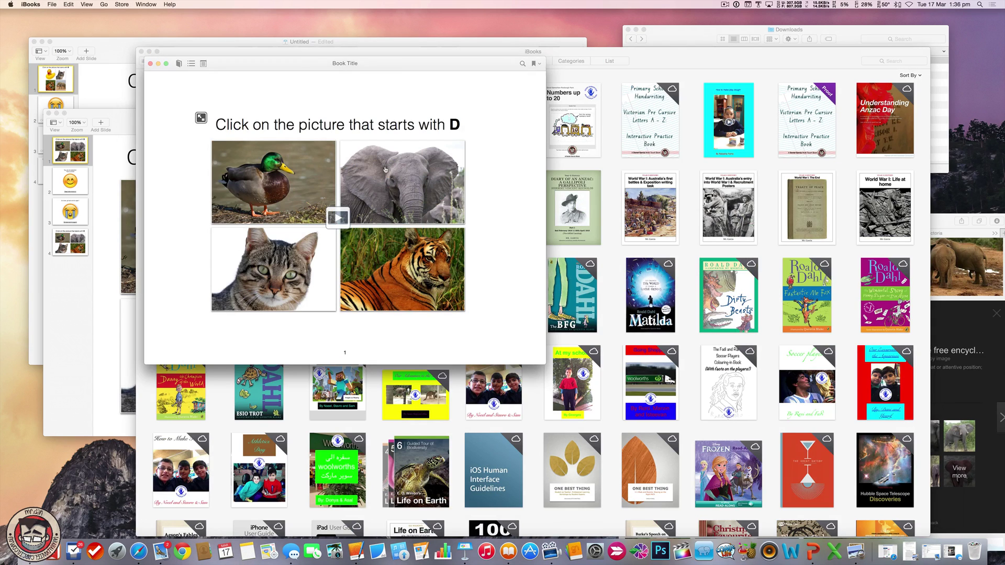
left_click(337, 218)
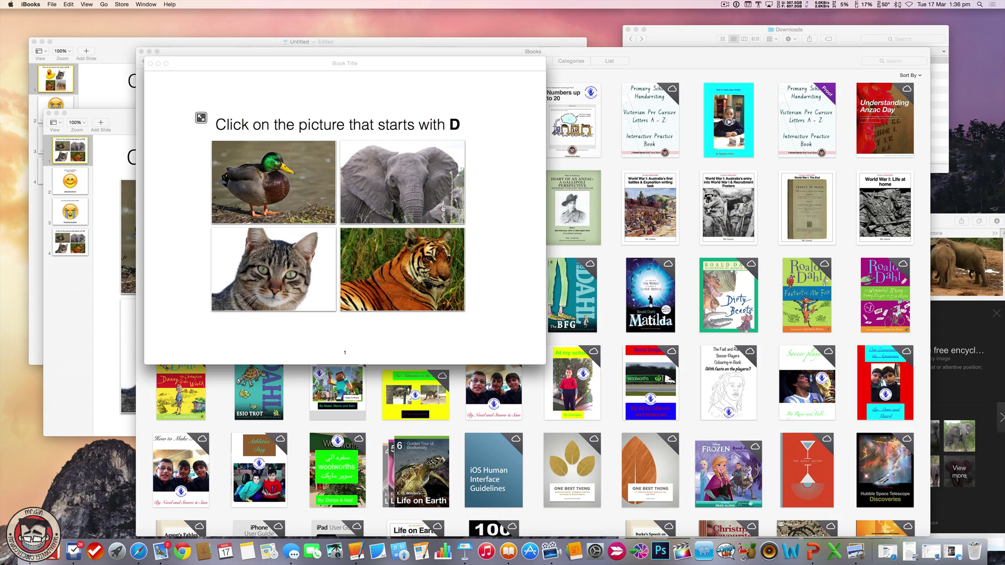
left_click(391, 199)
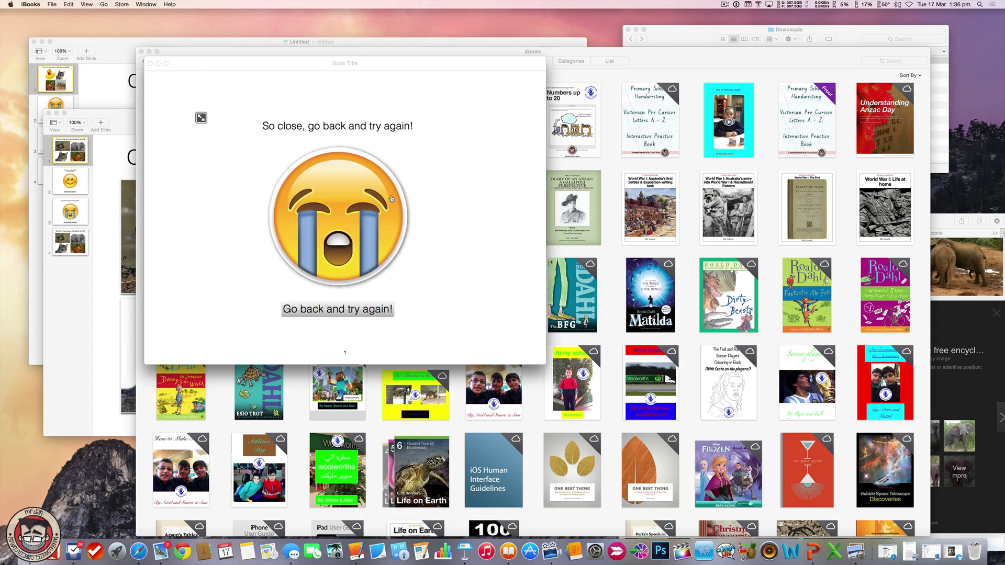
left_click(363, 310)
left_click(403, 297)
left_click(316, 310)
left_click(313, 306)
left_click(348, 311)
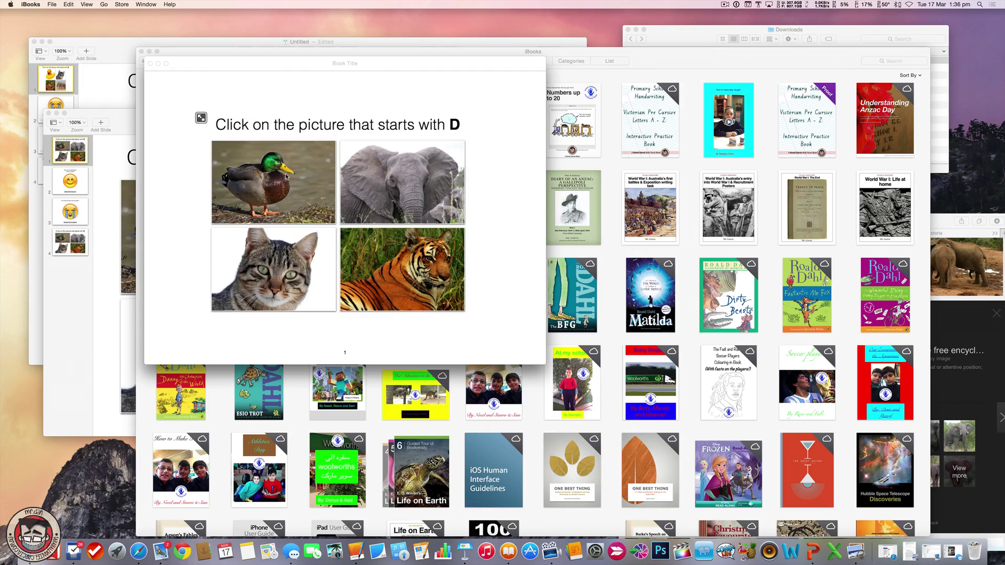